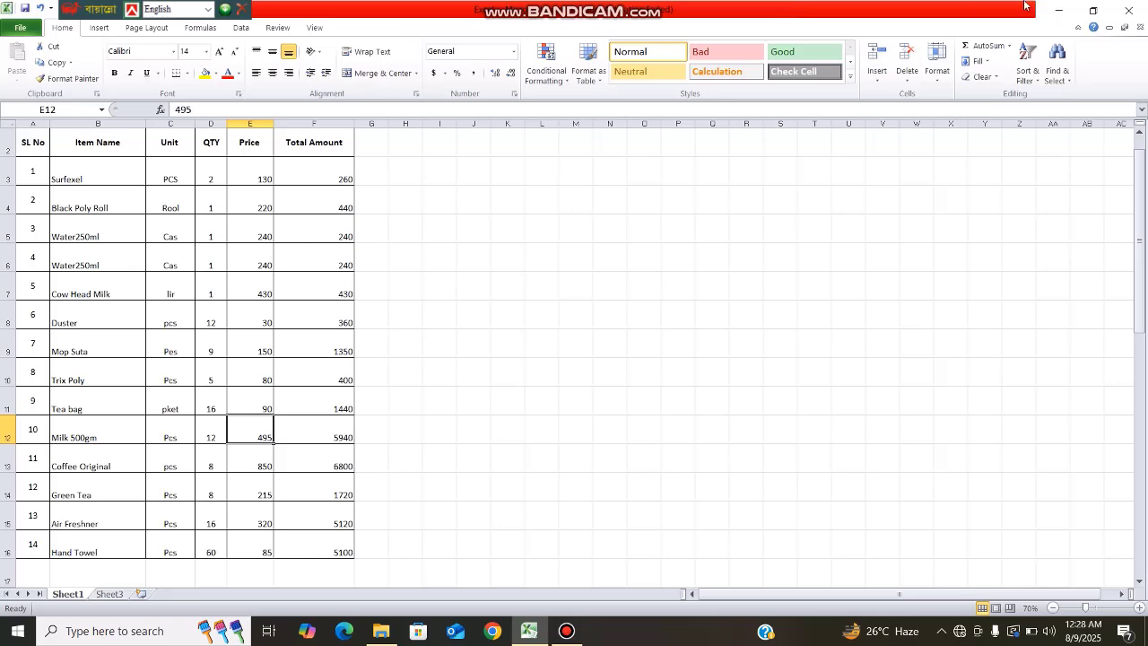
# Step: Return to the already open item price workbook from the desktop without reopening it
pyautogui.click(1056, 12)
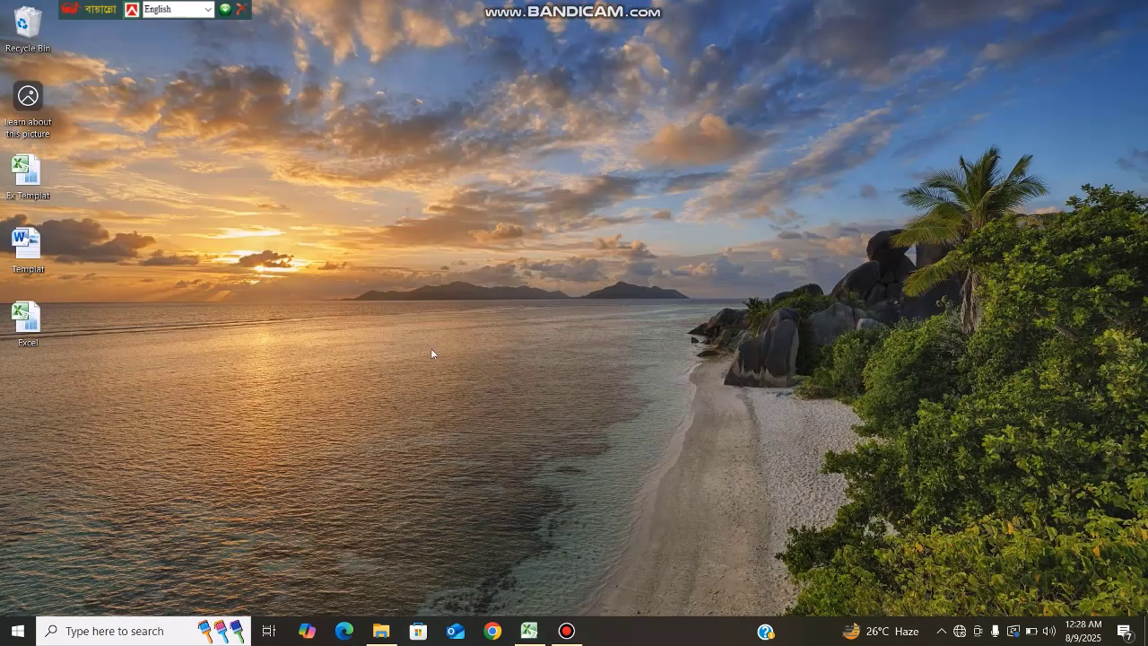
pyautogui.doubleClick(36, 333)
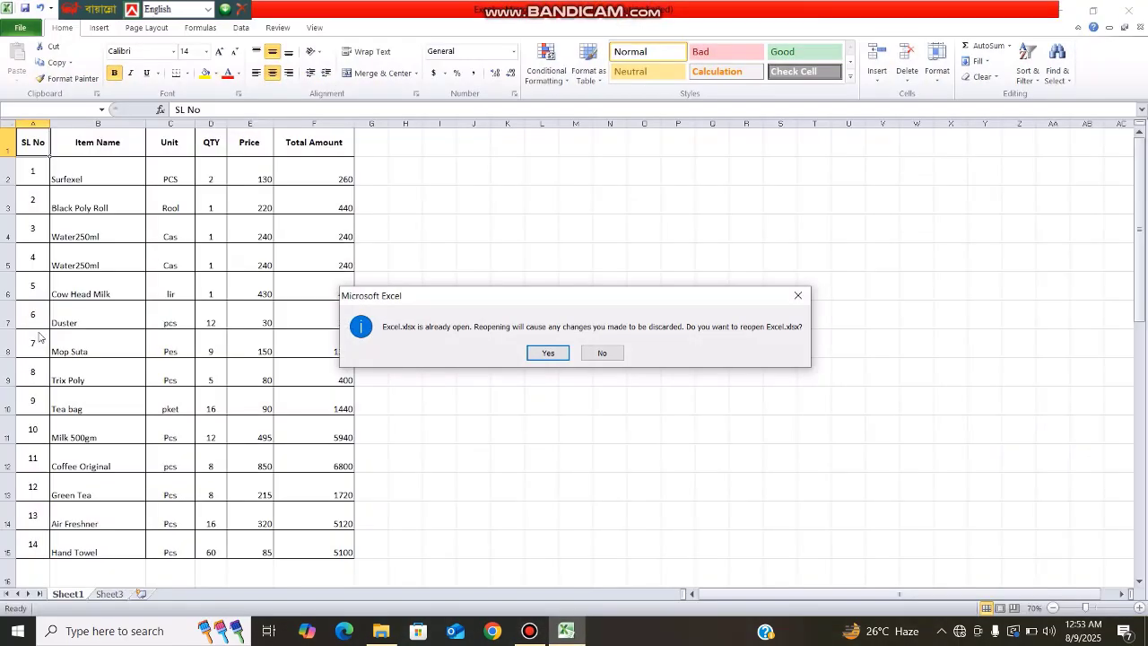
pyautogui.click(599, 354)
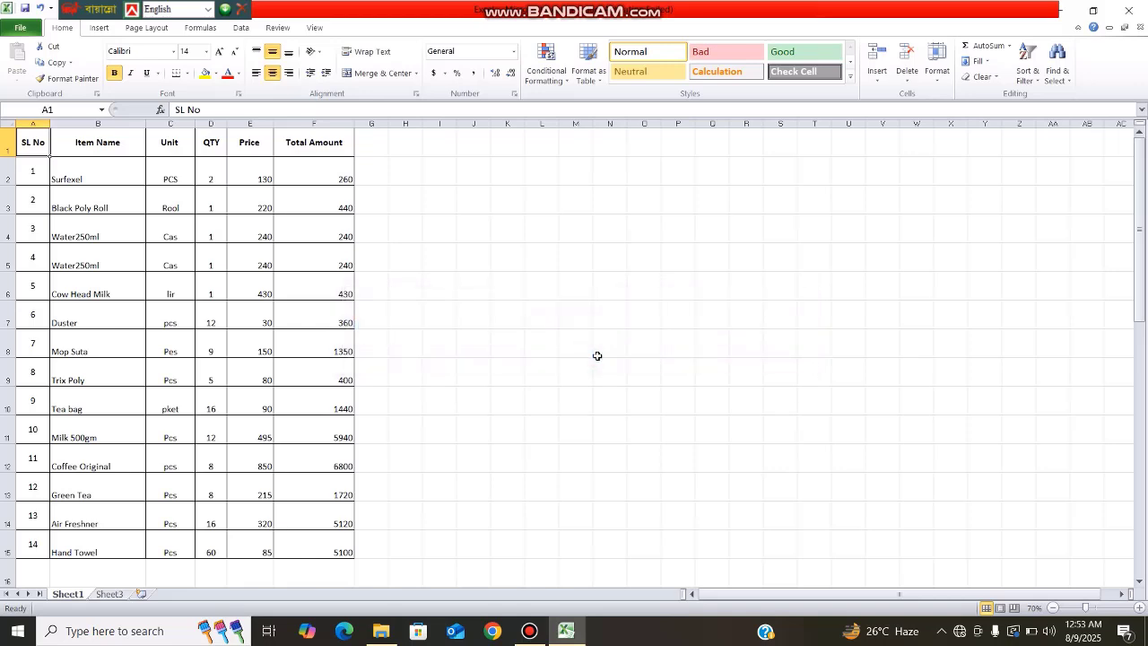
pyautogui.click(489, 346)
pyautogui.click(223, 237)
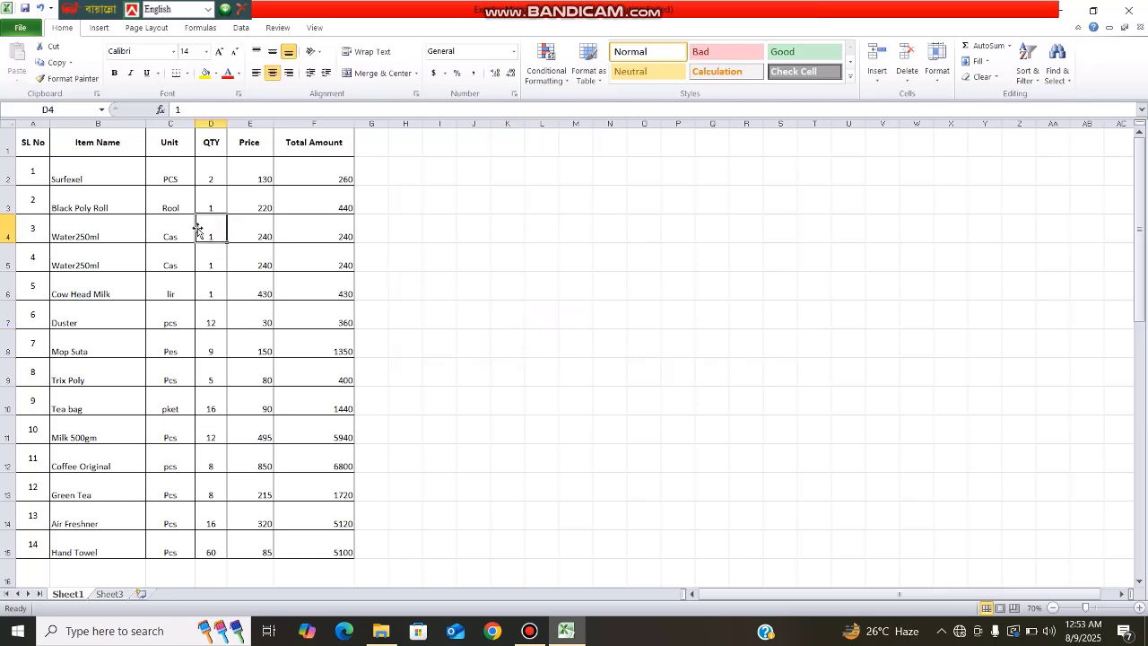
pyautogui.click(111, 144)
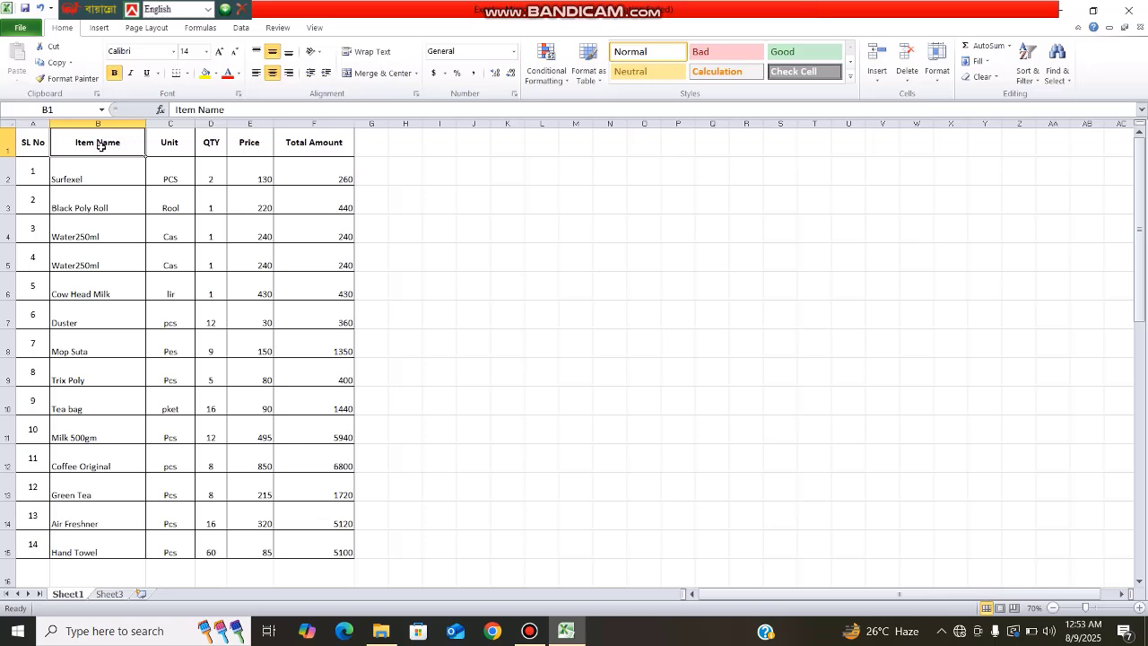
# Step: Select the table range B1:E8 and a larger block, then select the entire worksheet
pyautogui.moveTo(113, 144); pyautogui.dragTo(299, 499)
pyautogui.moveTo(489, 238); pyautogui.dragTo(722, 462)
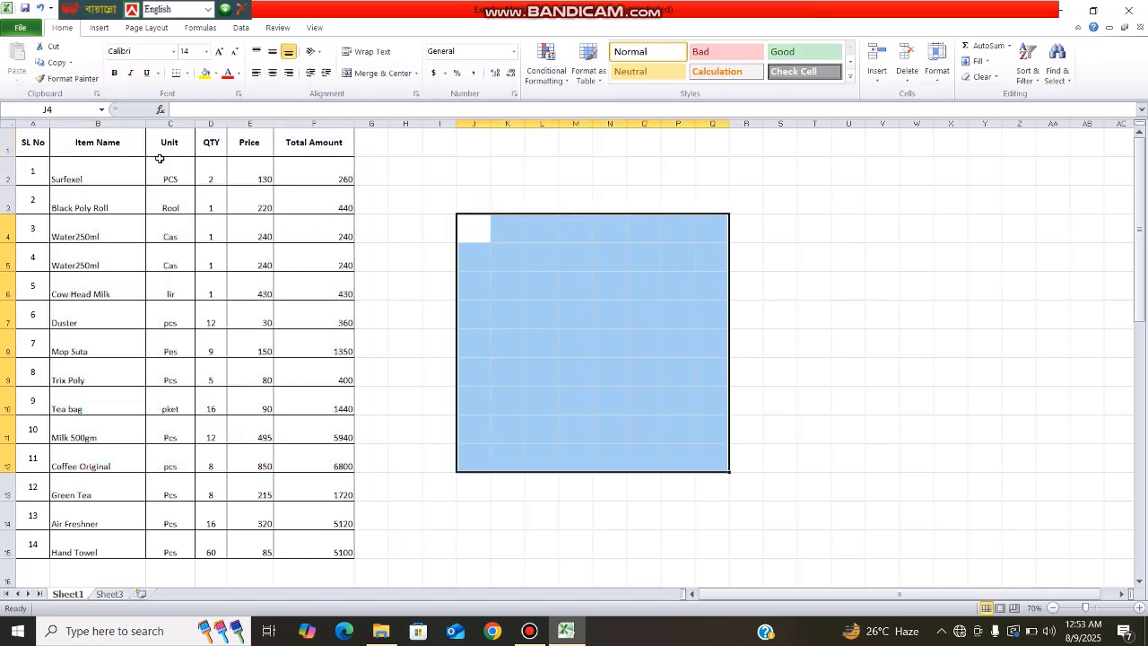
pyautogui.click(8, 122)
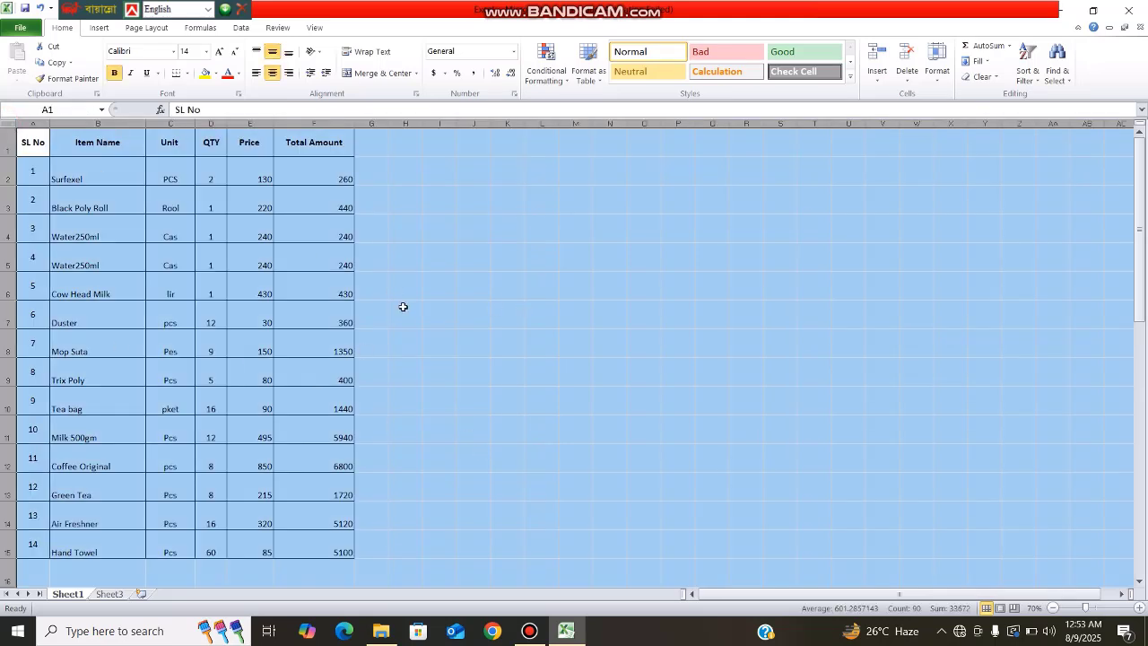
pyautogui.click(442, 316)
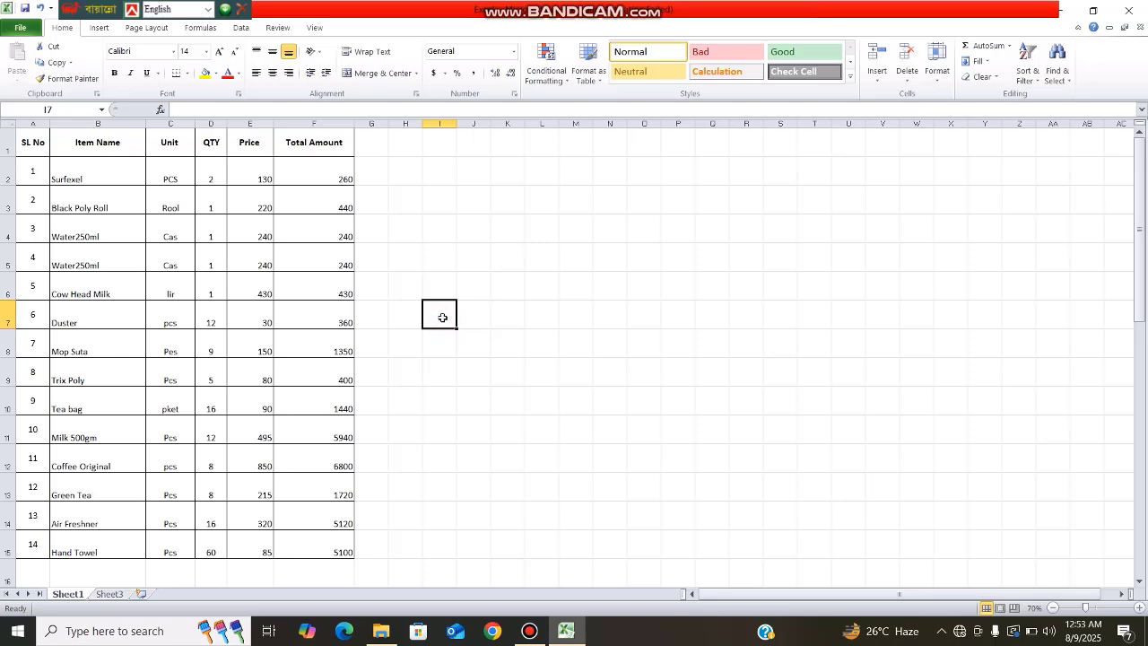
pyautogui.click(535, 314)
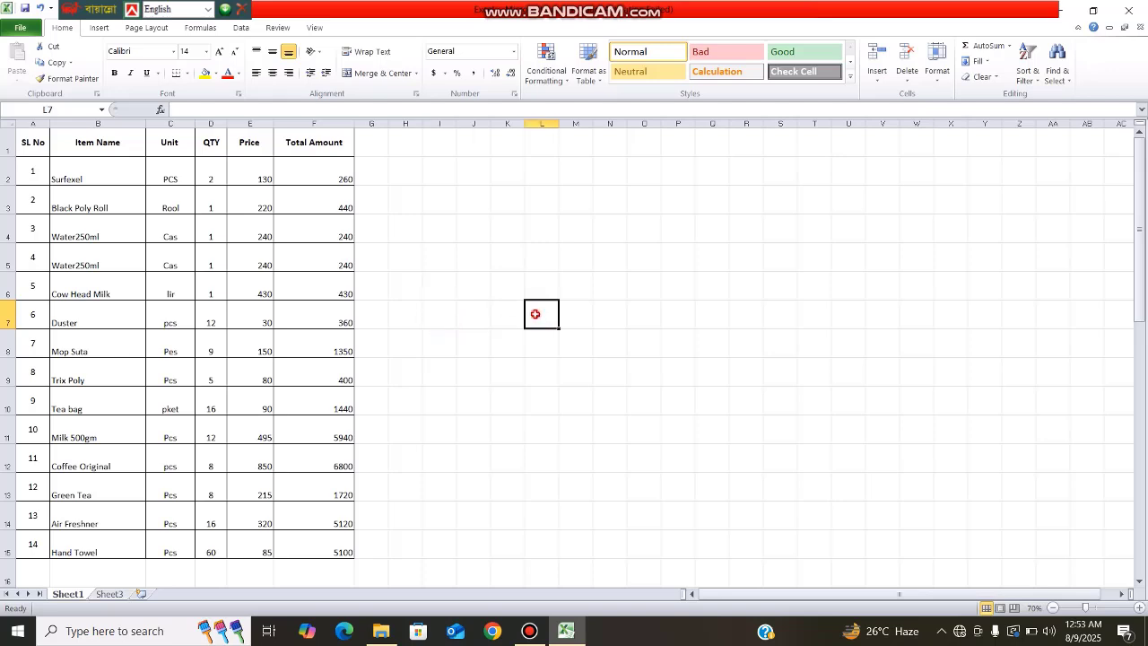
pyautogui.click(10, 124)
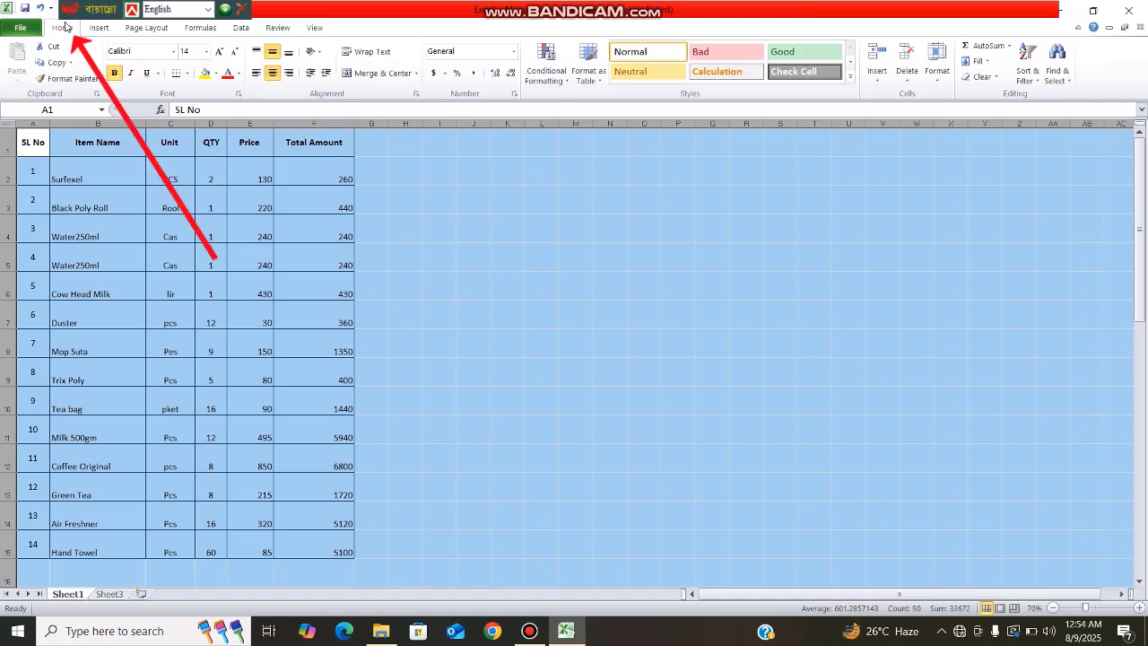
# Step: Untick Locked on the Format Cells Protection tab for all cells, then deselect the sheet
pyautogui.click(415, 94)
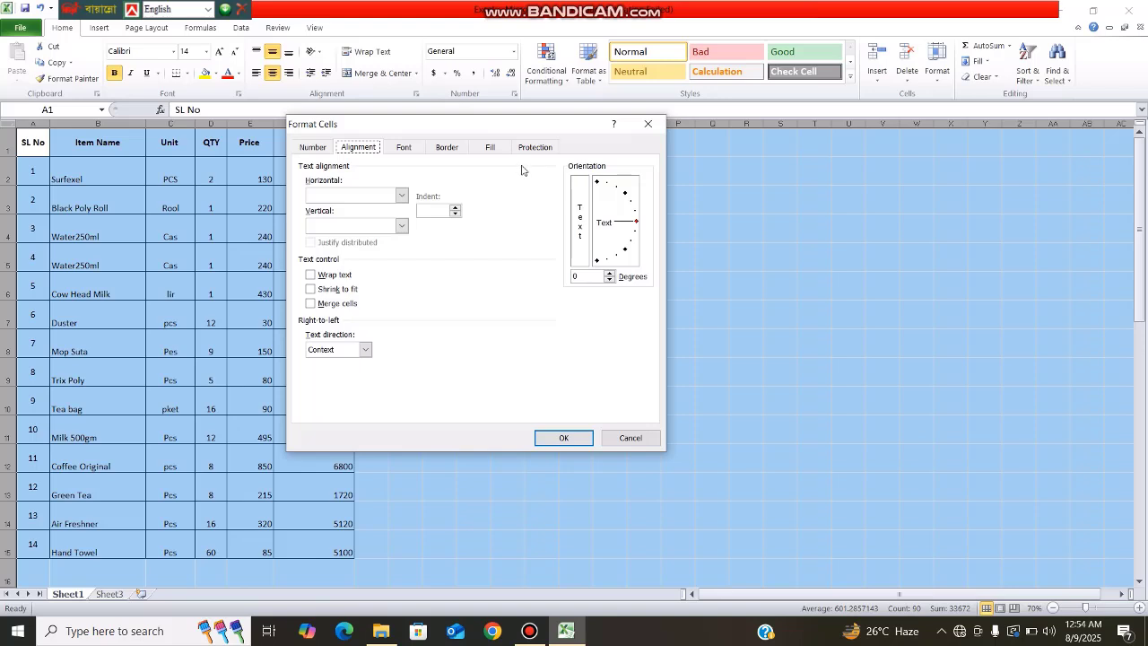
pyautogui.click(648, 124)
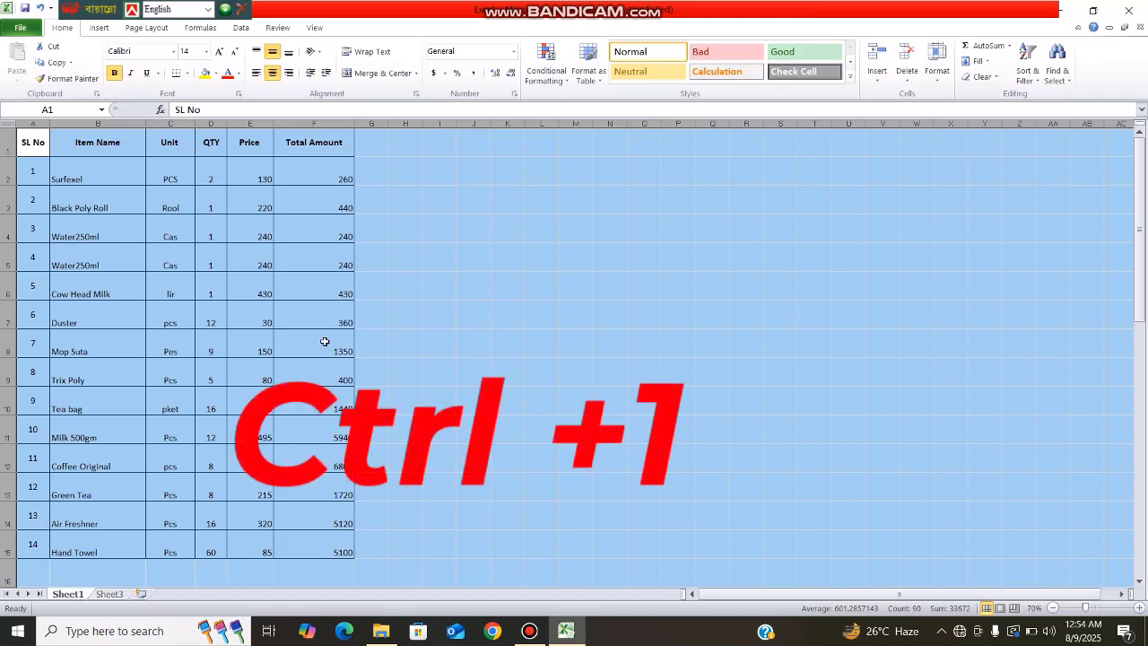
pyautogui.hotkey('ctrl', '1')
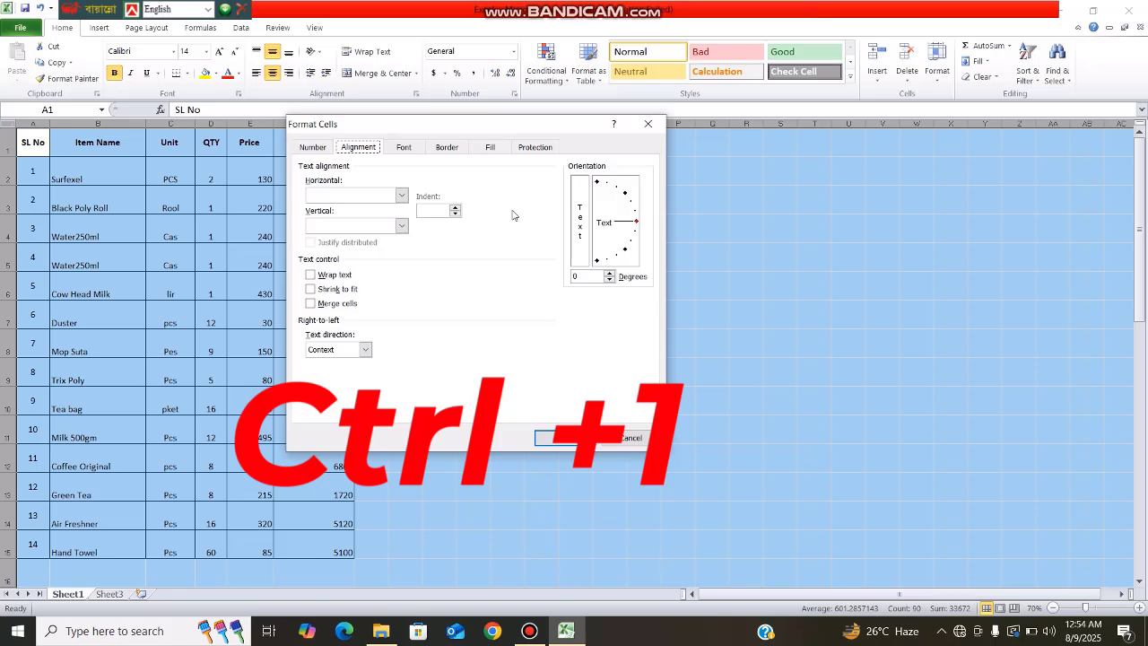
pyautogui.click(532, 148)
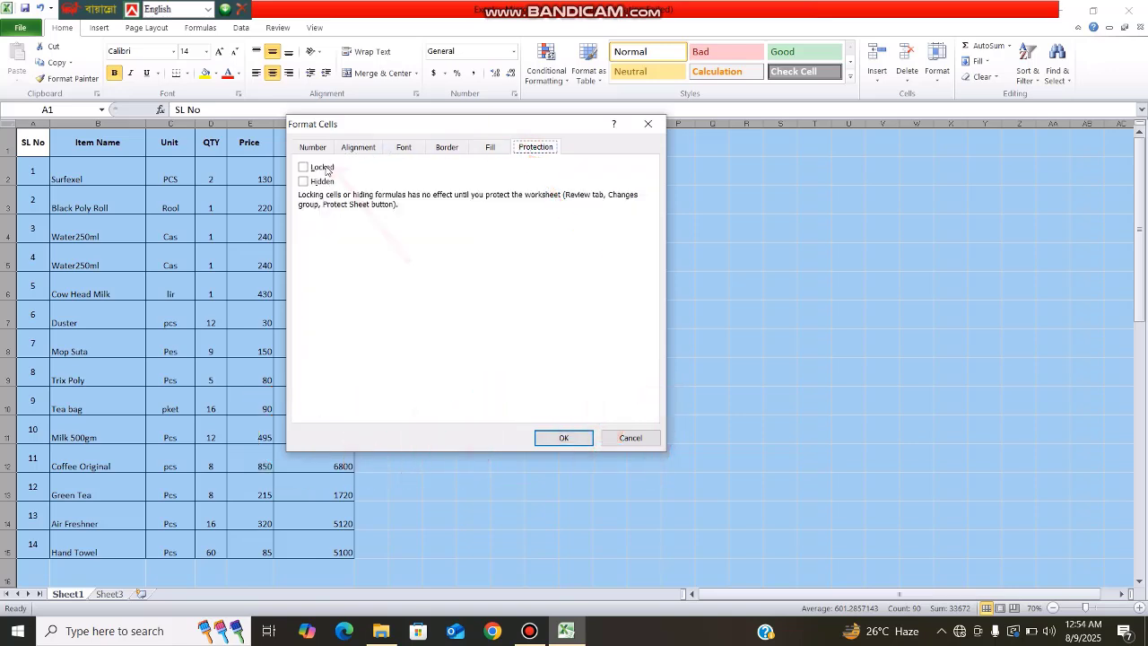
pyautogui.click(303, 168)
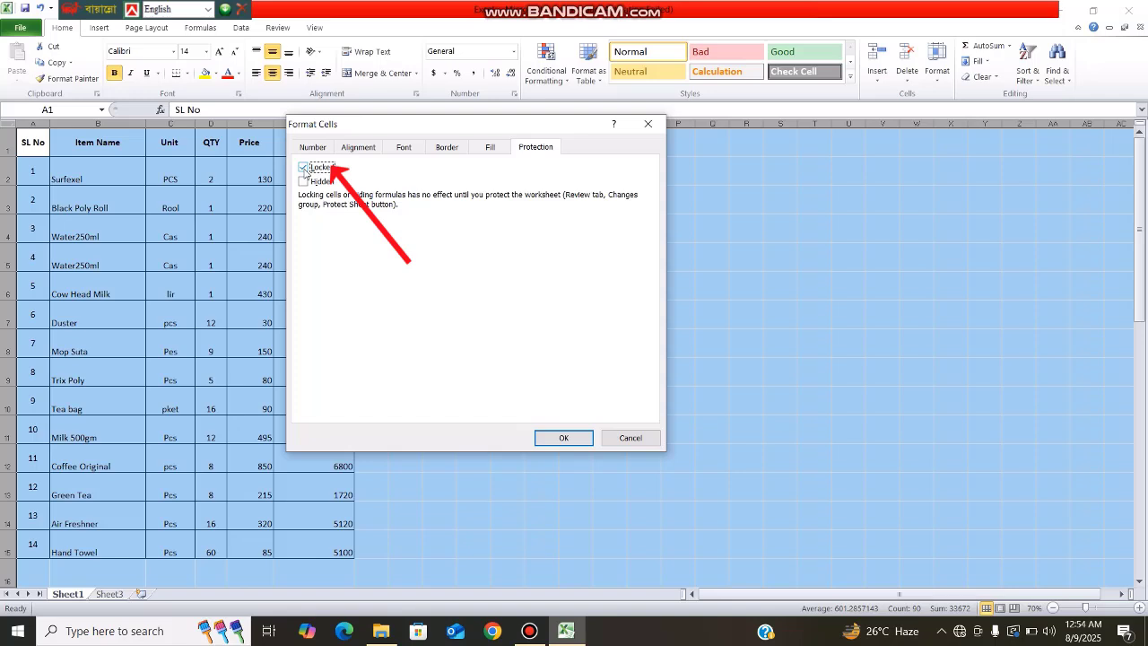
pyautogui.click(304, 168)
pyautogui.click(560, 438)
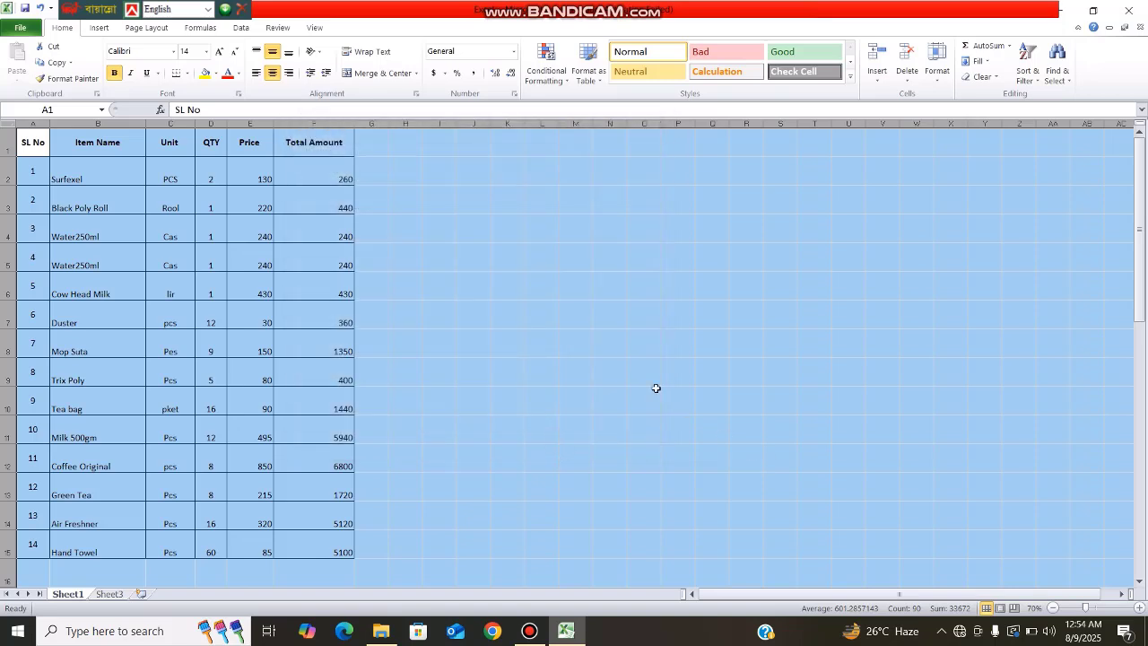
pyautogui.click(587, 350)
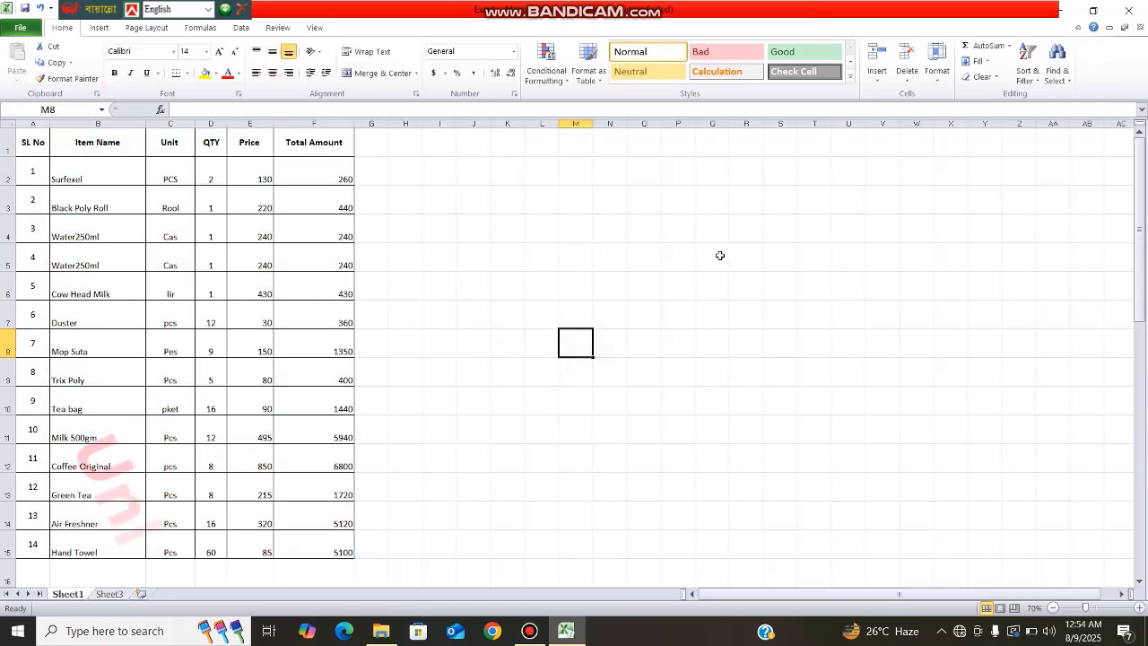
# Step: Select the table A1:F15, tick Locked in Format Cells Protection, then click cell L8
pyautogui.moveTo(35, 139); pyautogui.dragTo(305, 541)
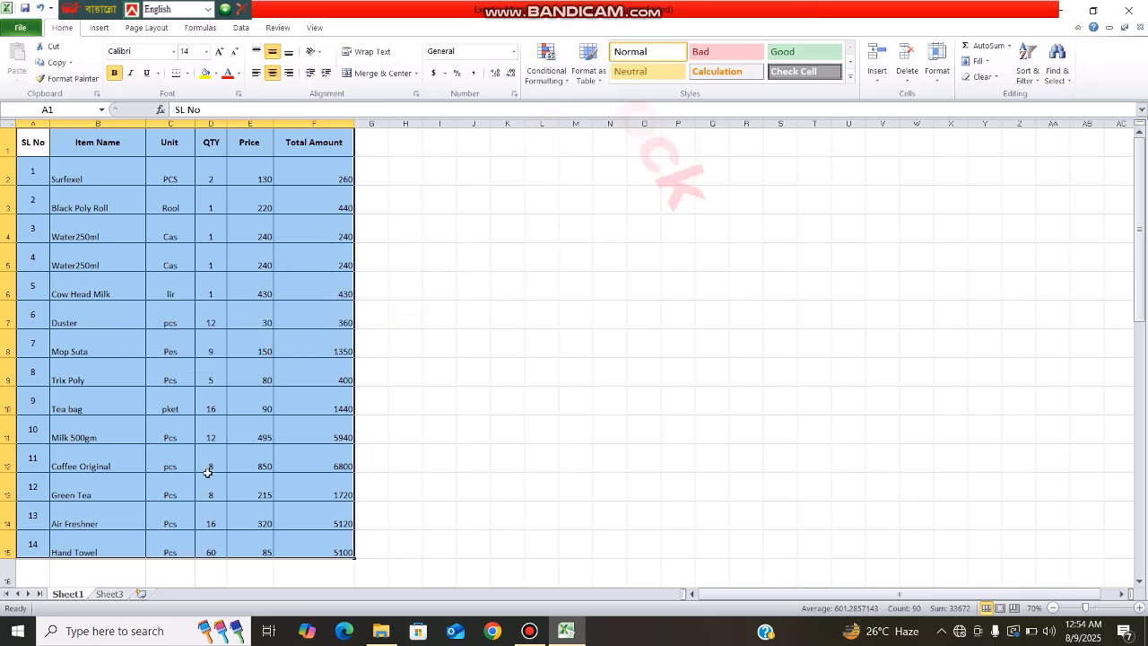
pyautogui.hotkey('ctrl', '1')
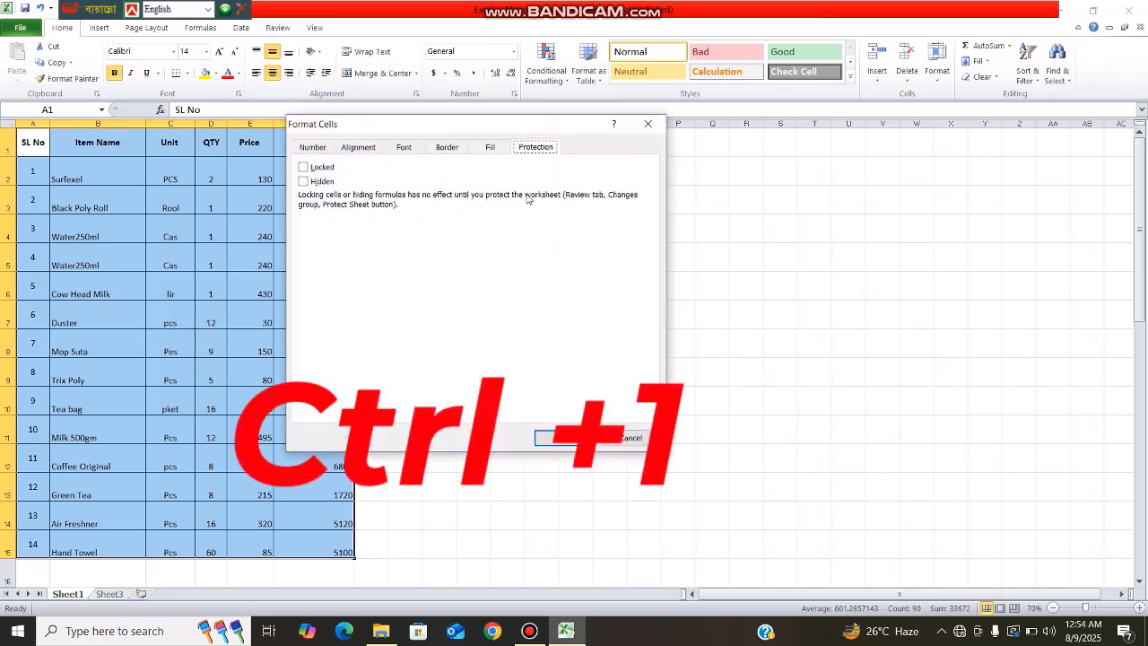
pyautogui.click(303, 168)
pyautogui.click(563, 438)
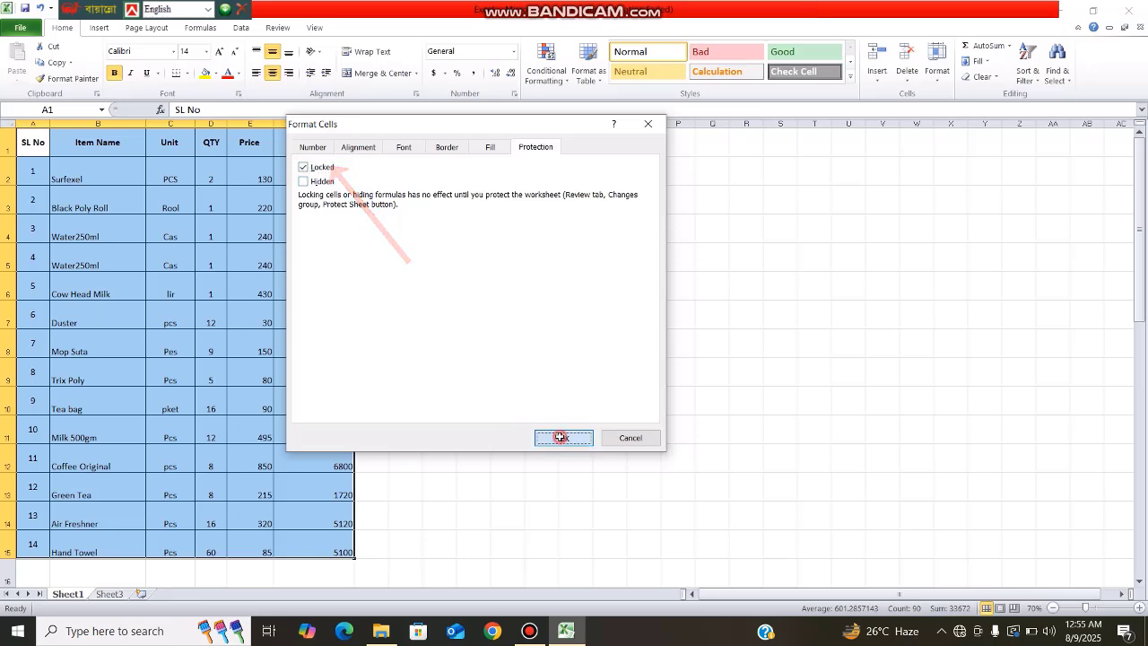
pyautogui.click(529, 341)
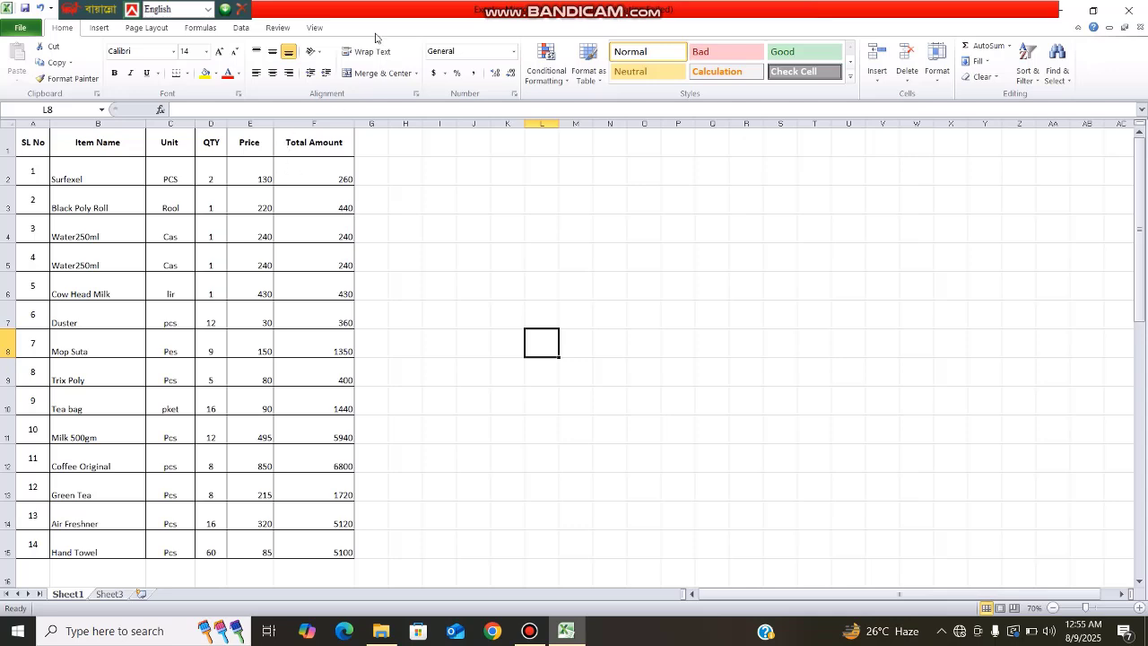
# Step: Protect Sheet1 from the Review tab with a confirmed password, allowing only cell selection
pyautogui.click(284, 28)
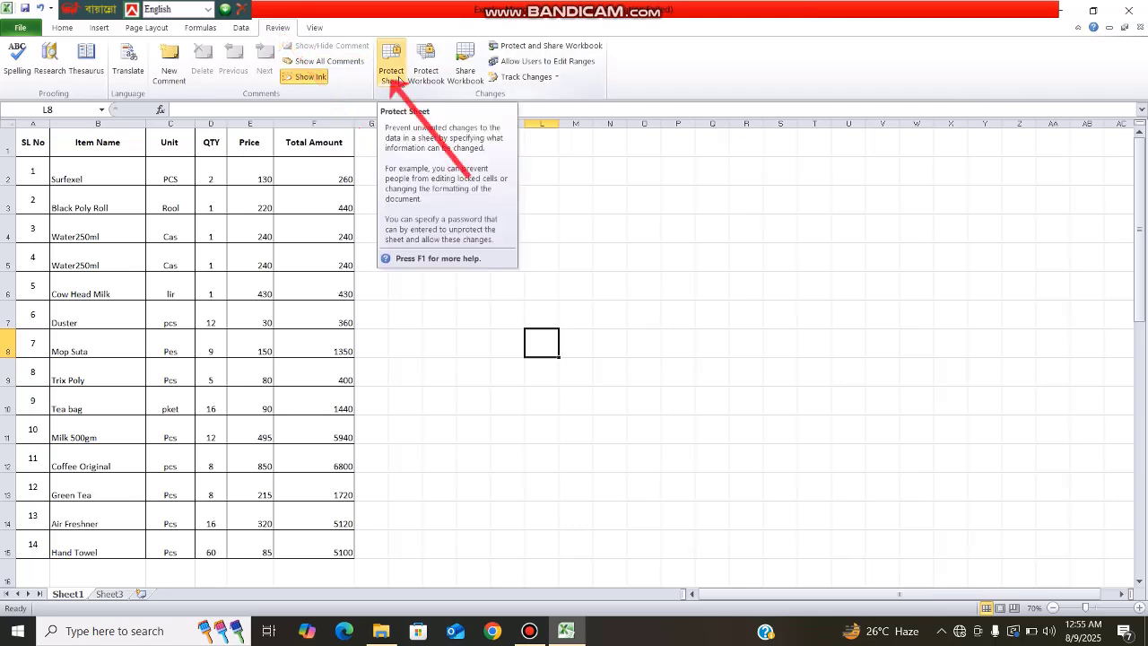
pyautogui.click(398, 79)
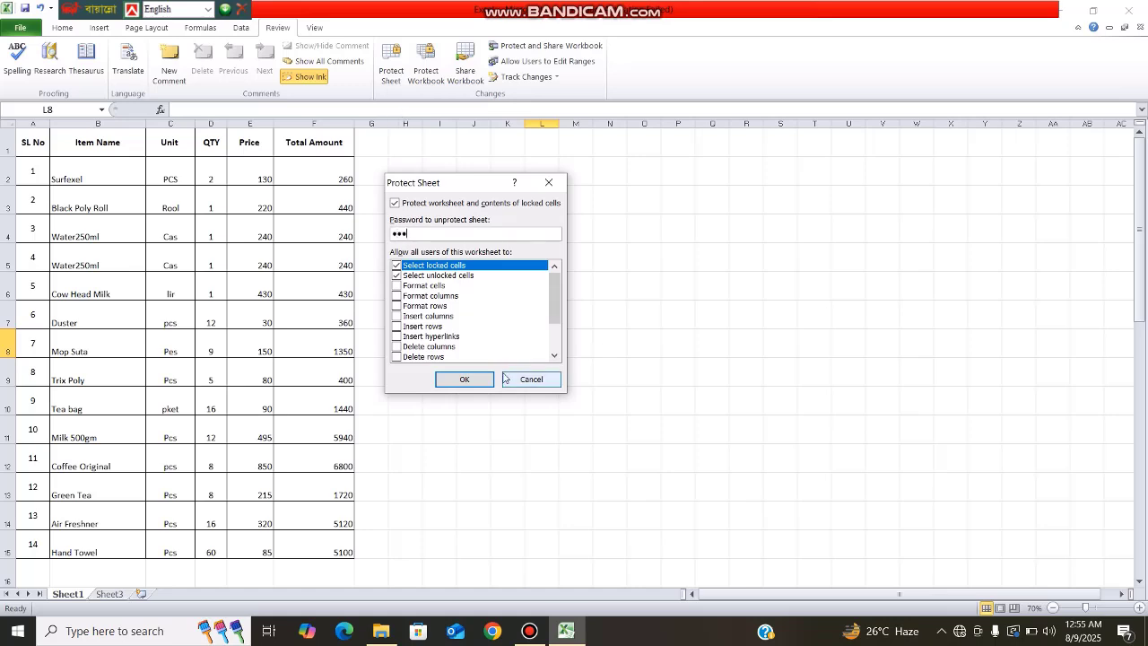
pyautogui.click(465, 380)
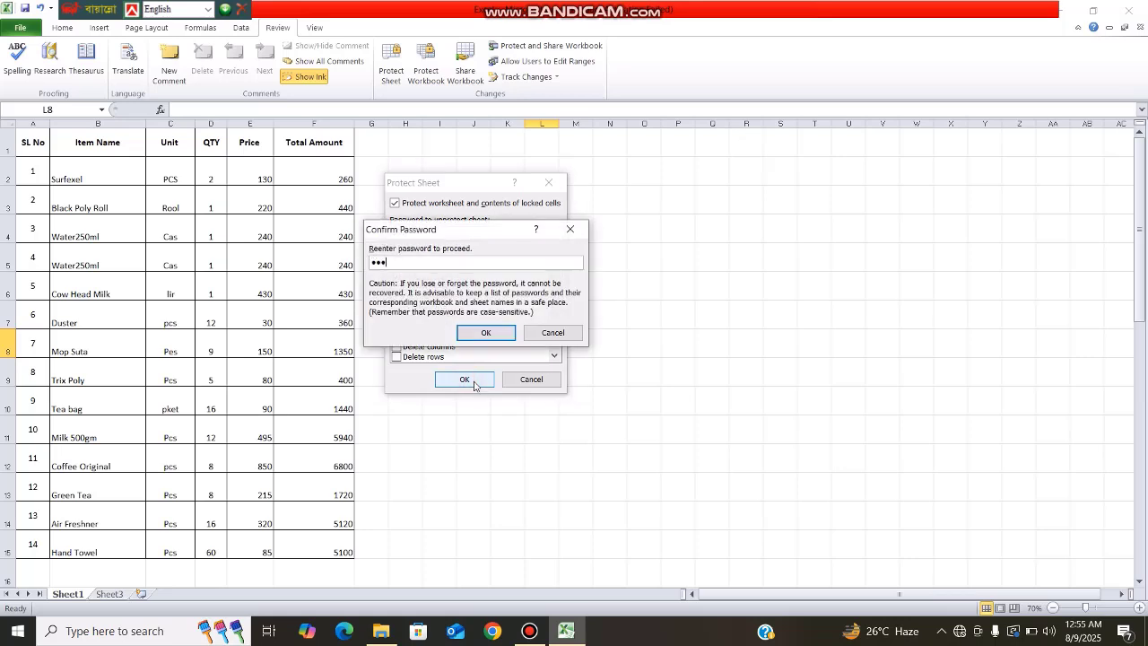
pyautogui.click(471, 332)
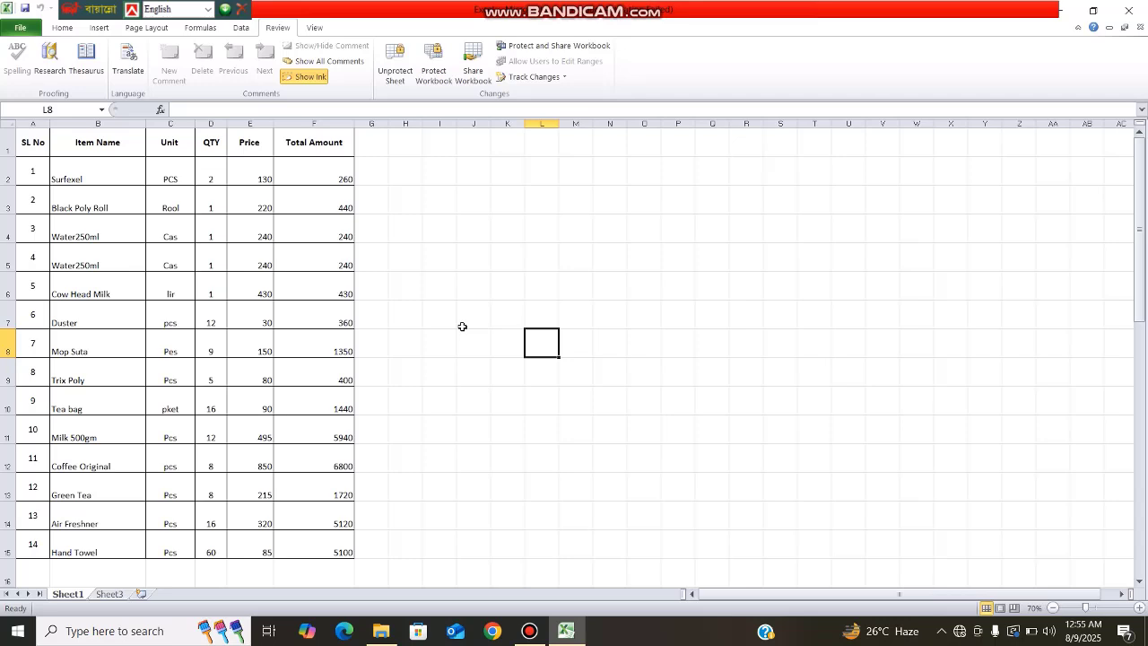
pyautogui.click(243, 257)
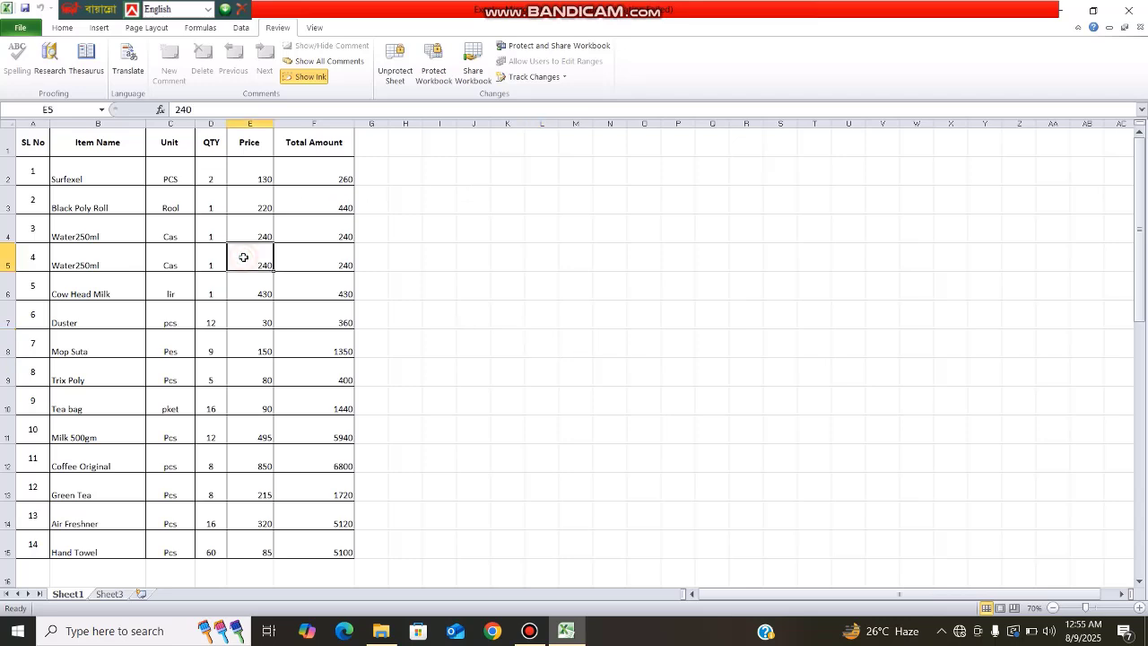
pyautogui.doubleClick(243, 260)
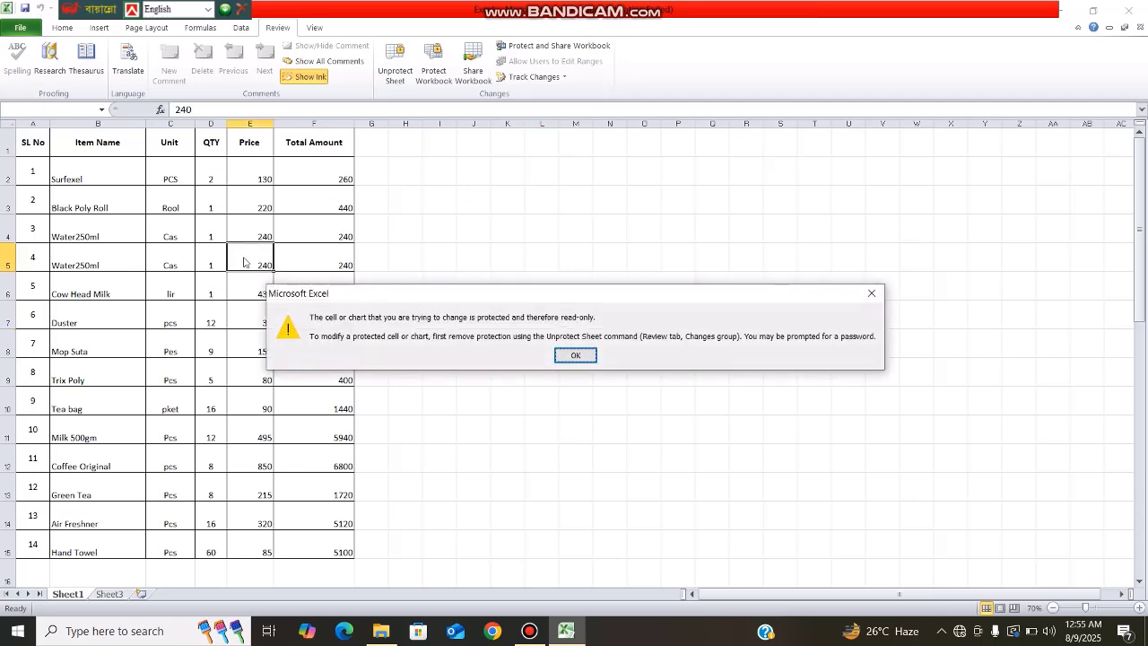
pyautogui.click(564, 353)
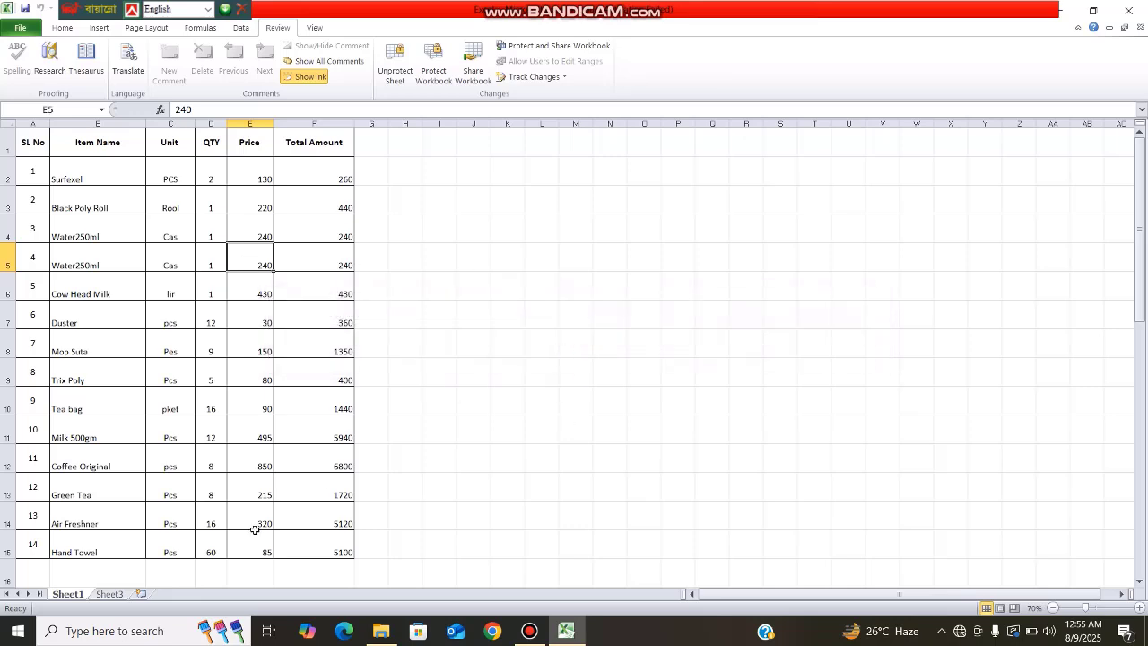
pyautogui.click(231, 381)
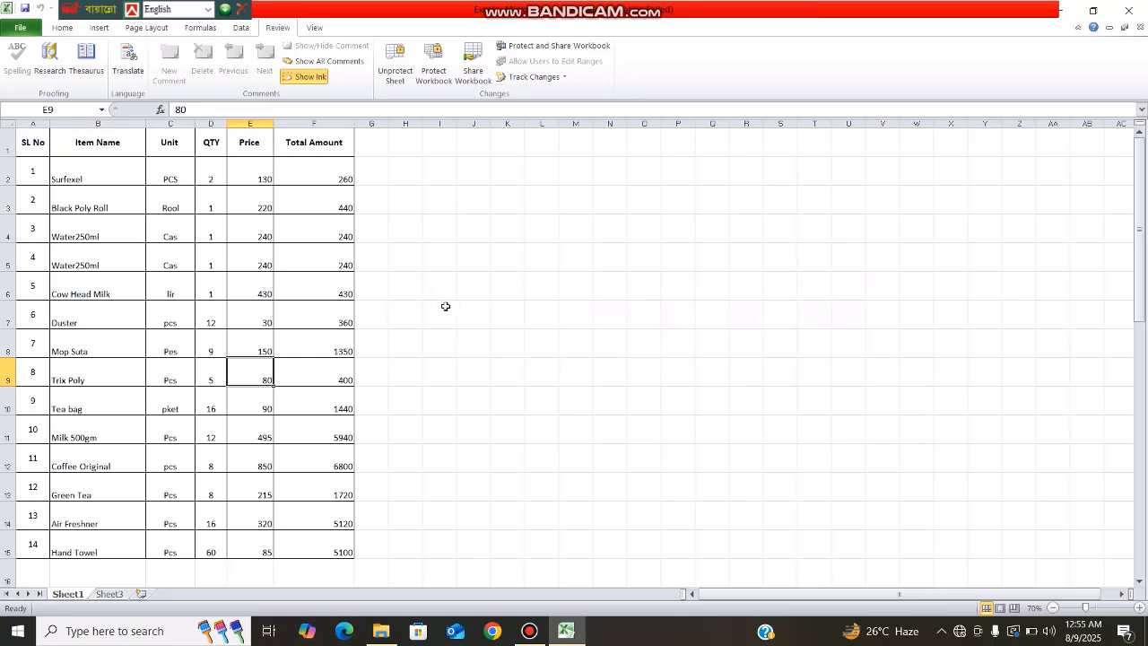
pyautogui.click(448, 336)
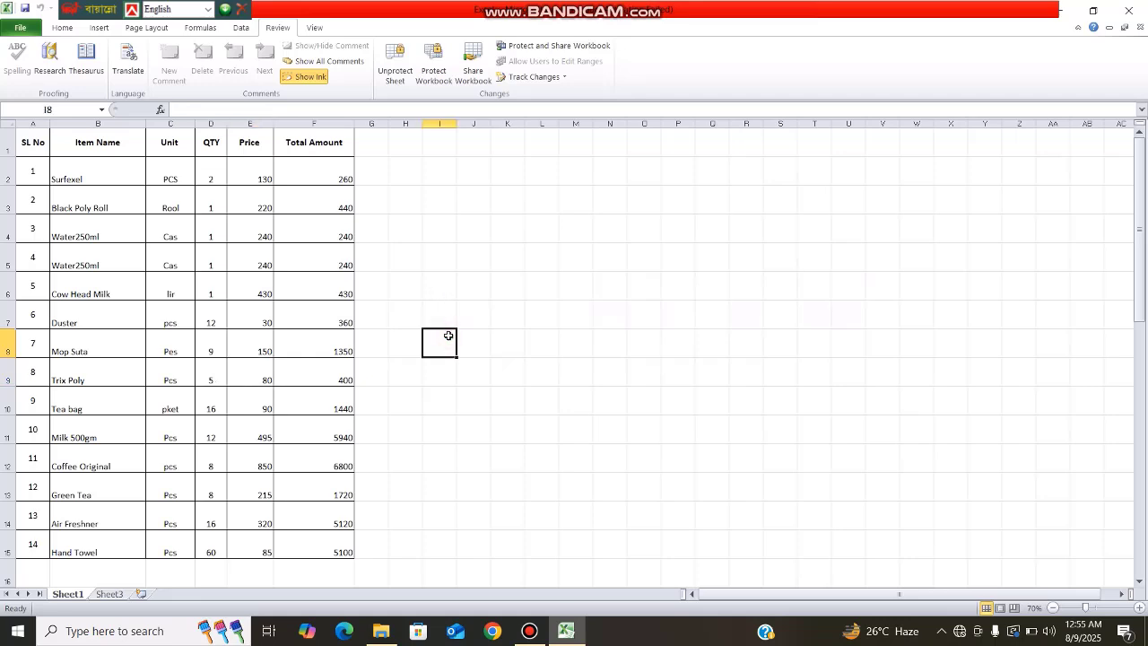
pyautogui.write('kjkj')
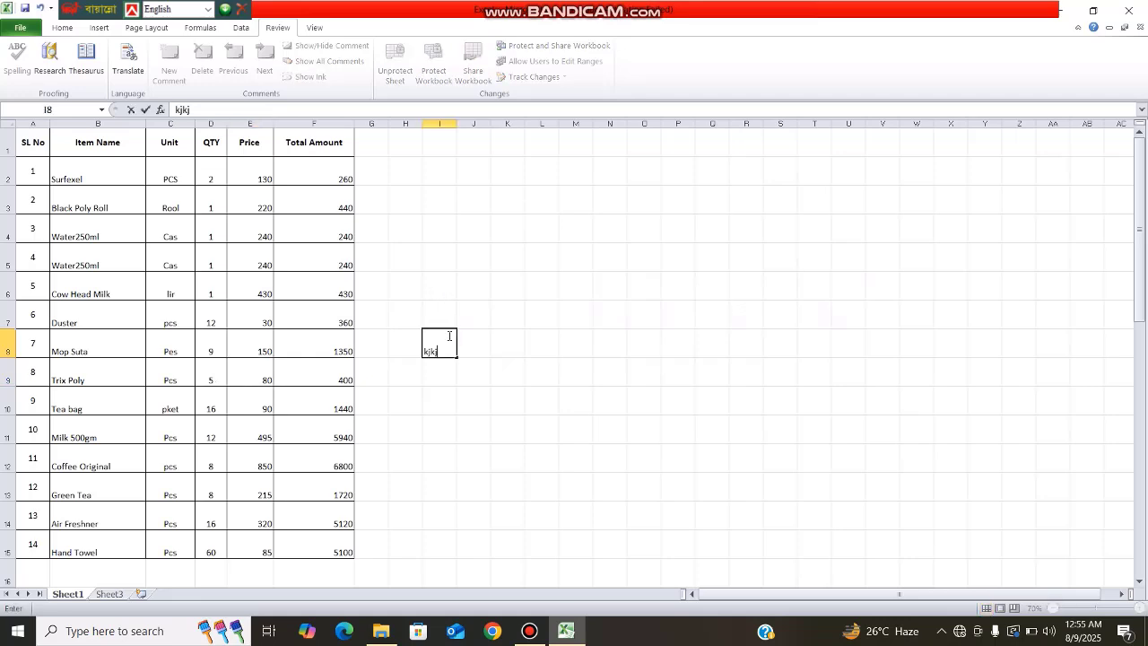
pyautogui.press('Escape')
pyautogui.click(507, 342)
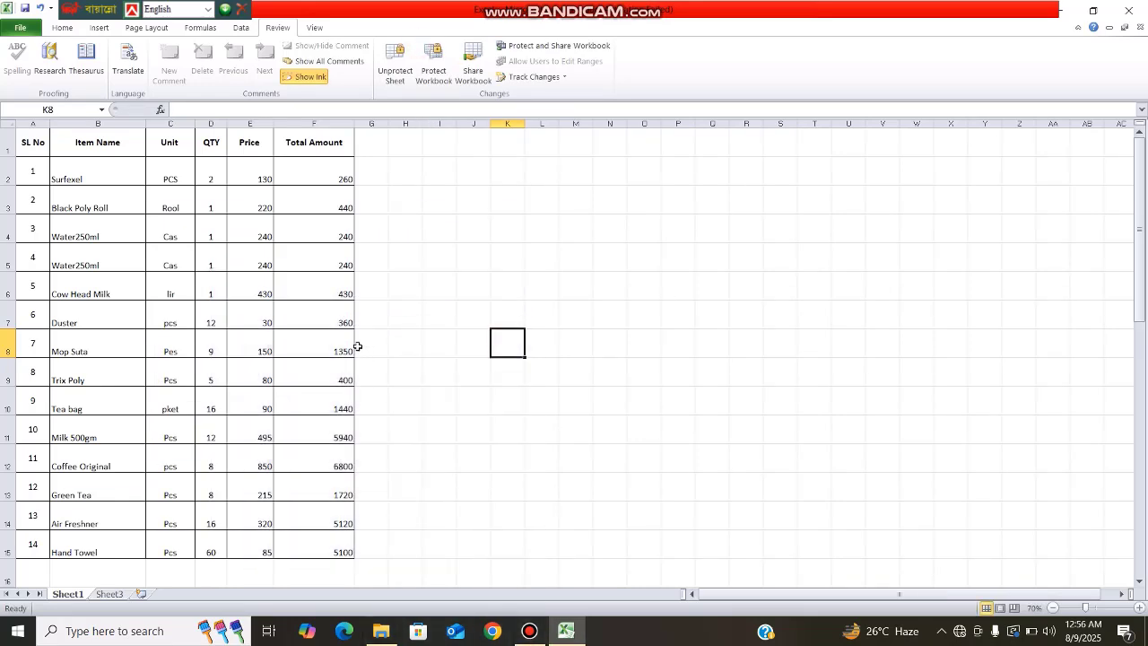
pyautogui.moveTo(186, 281); pyautogui.dragTo(253, 351)
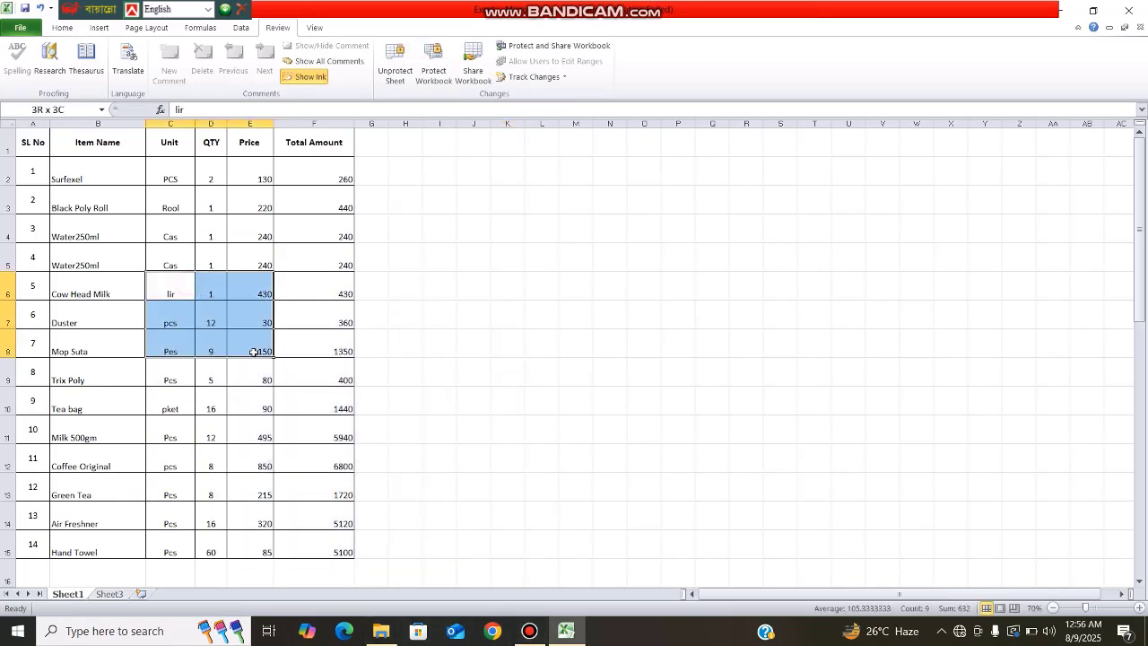
pyautogui.moveTo(77, 149); pyautogui.dragTo(310, 323)
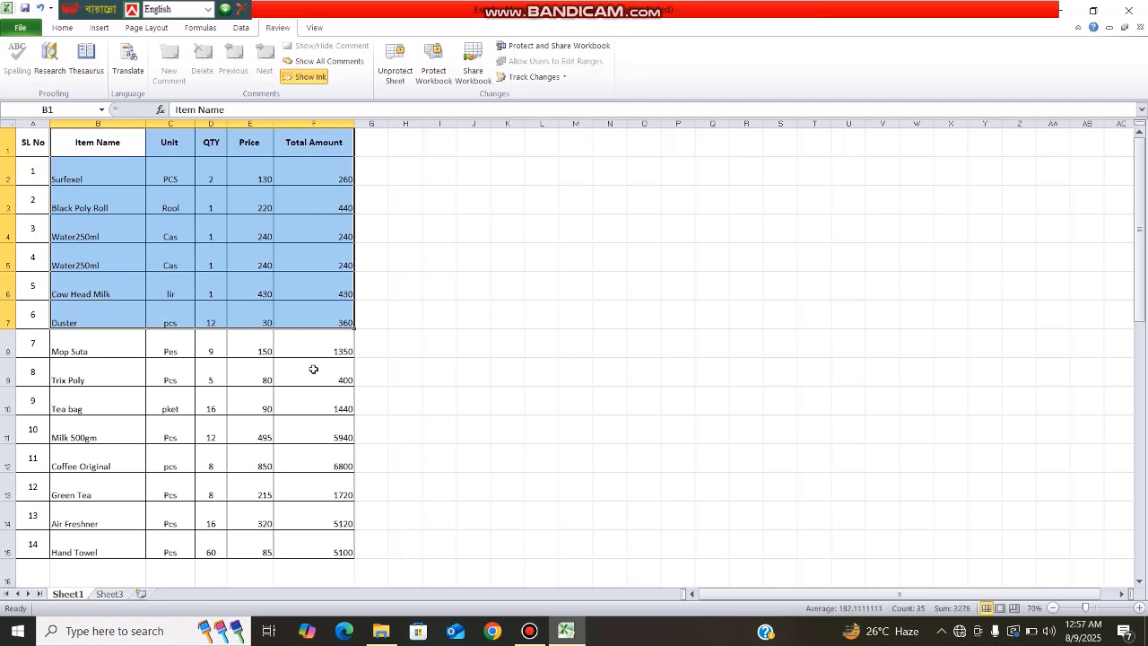
pyautogui.click(313, 420)
pyautogui.click(681, 405)
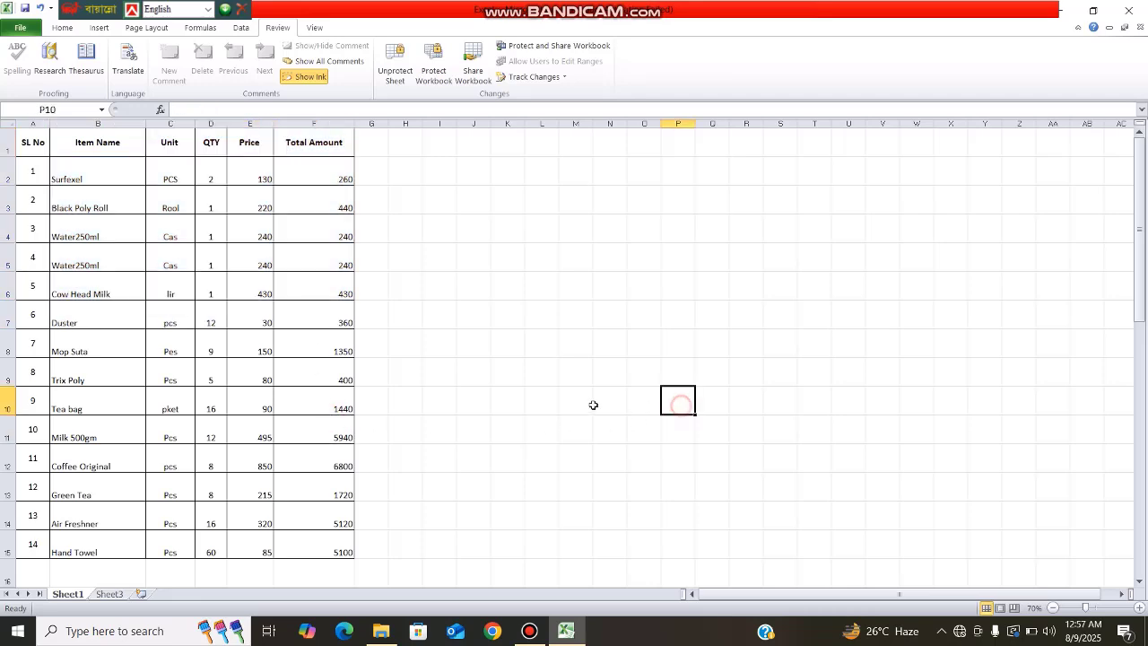
pyautogui.click(258, 341)
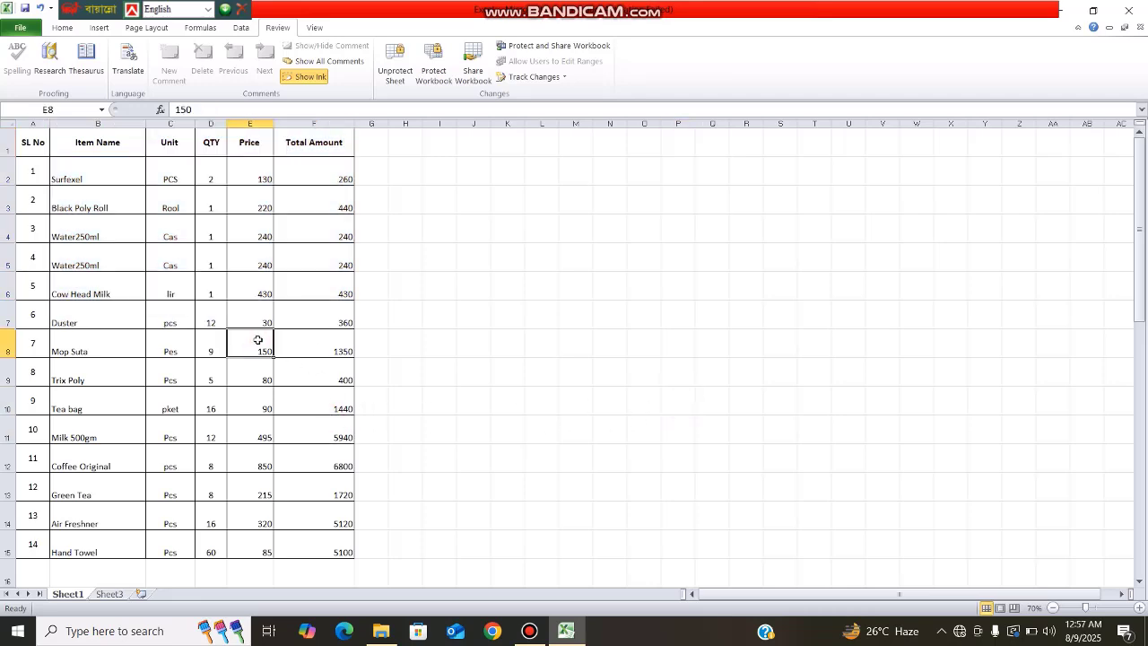
pyautogui.click(656, 294)
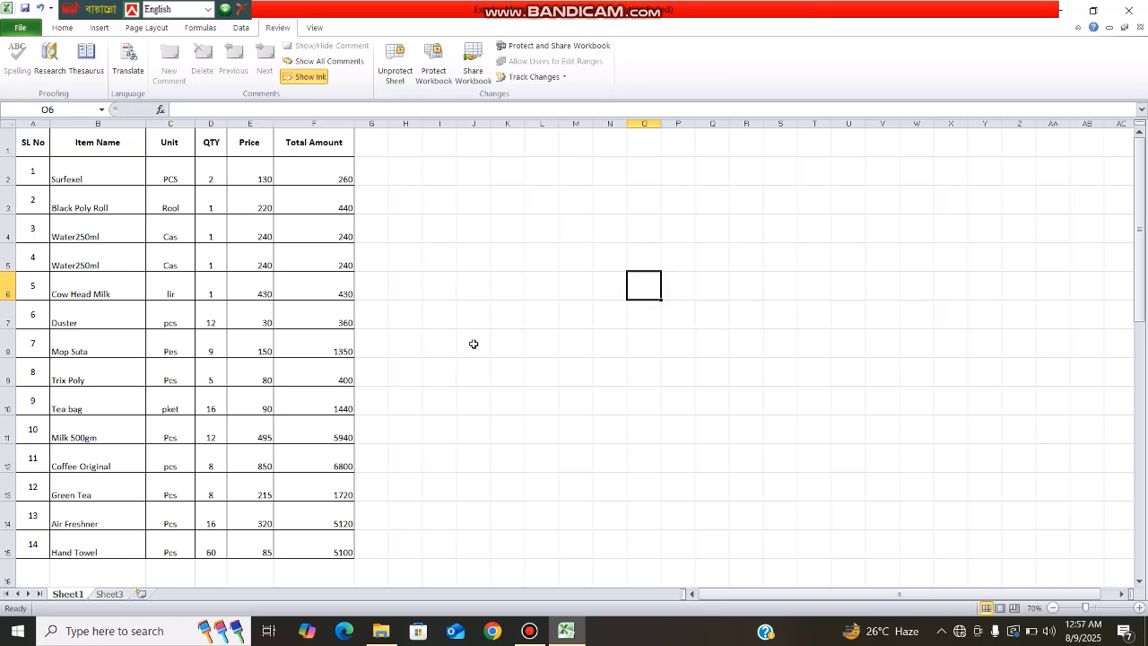
# Step: Unprotect Sheet1 with its password, re-enter 30 as the Duster price in E7, then select all cells
pyautogui.click(403, 81)
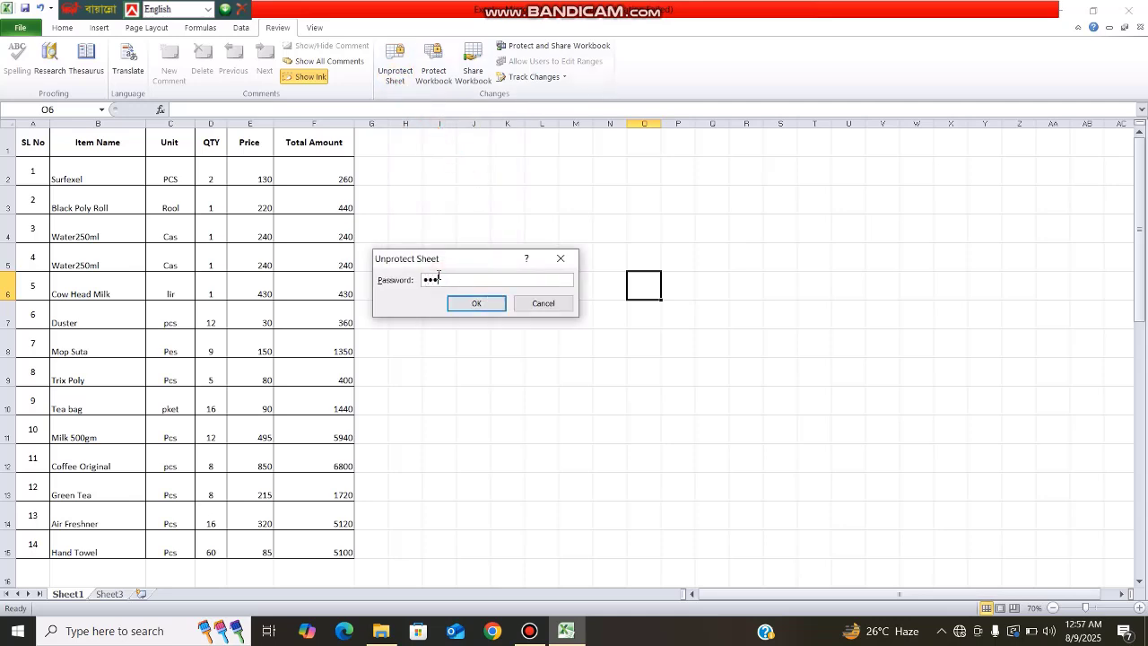
pyautogui.click(473, 304)
pyautogui.click(263, 315)
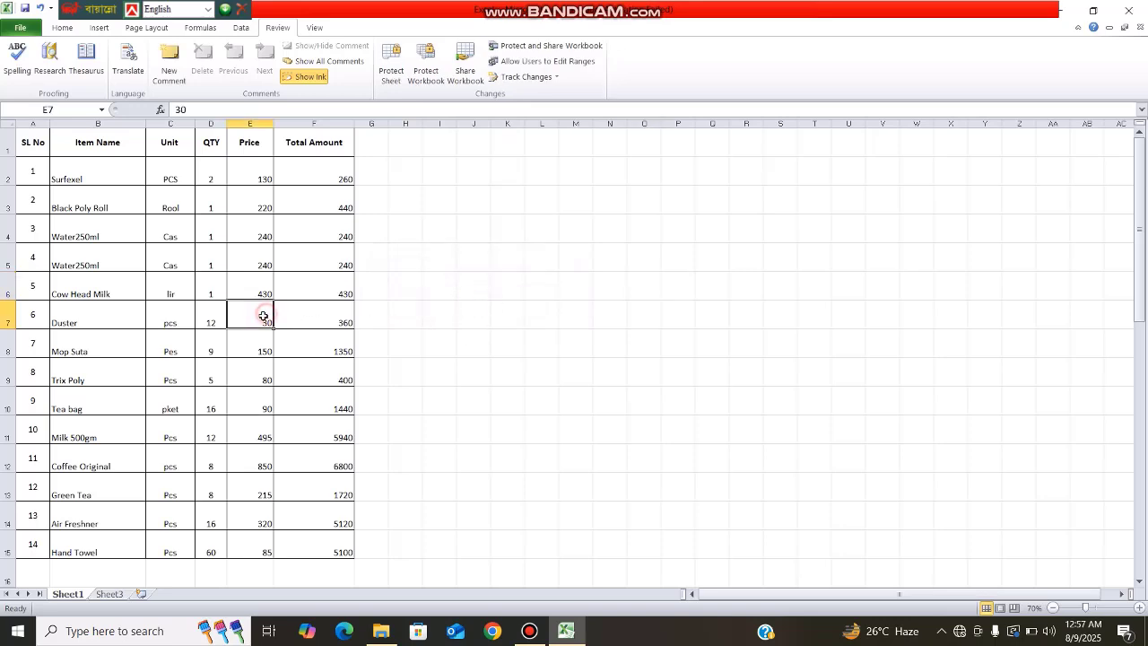
pyautogui.press('Delete')
pyautogui.write('30')
pyautogui.click(462, 400)
pyautogui.moveTo(738, 376); pyautogui.dragTo(738, 354)
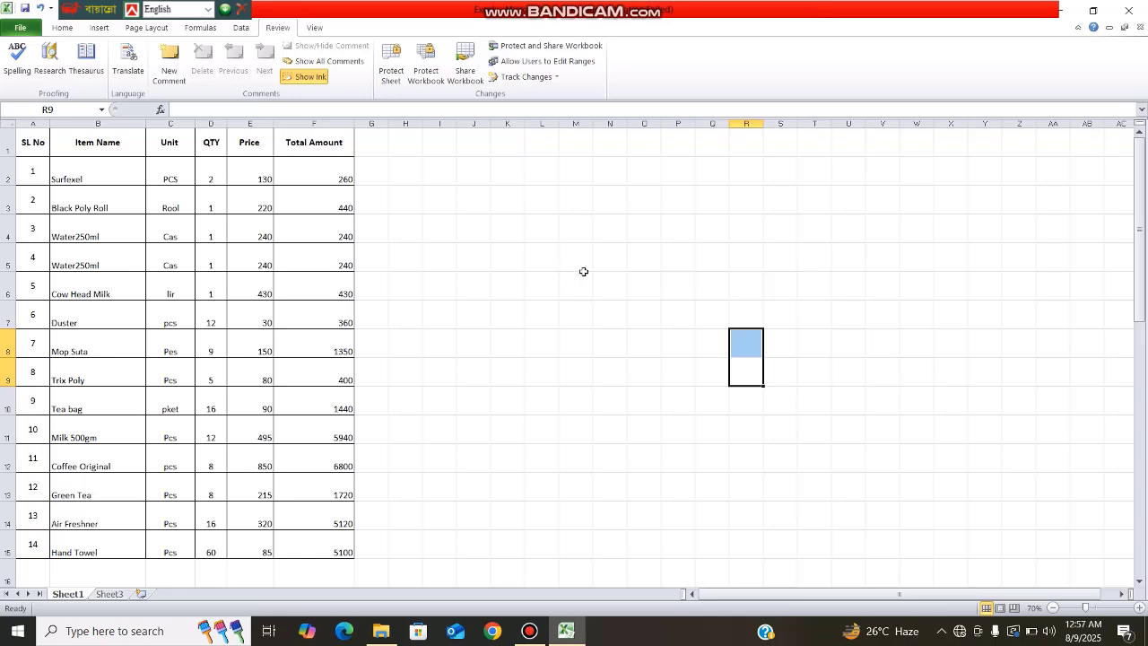
pyautogui.click(4, 121)
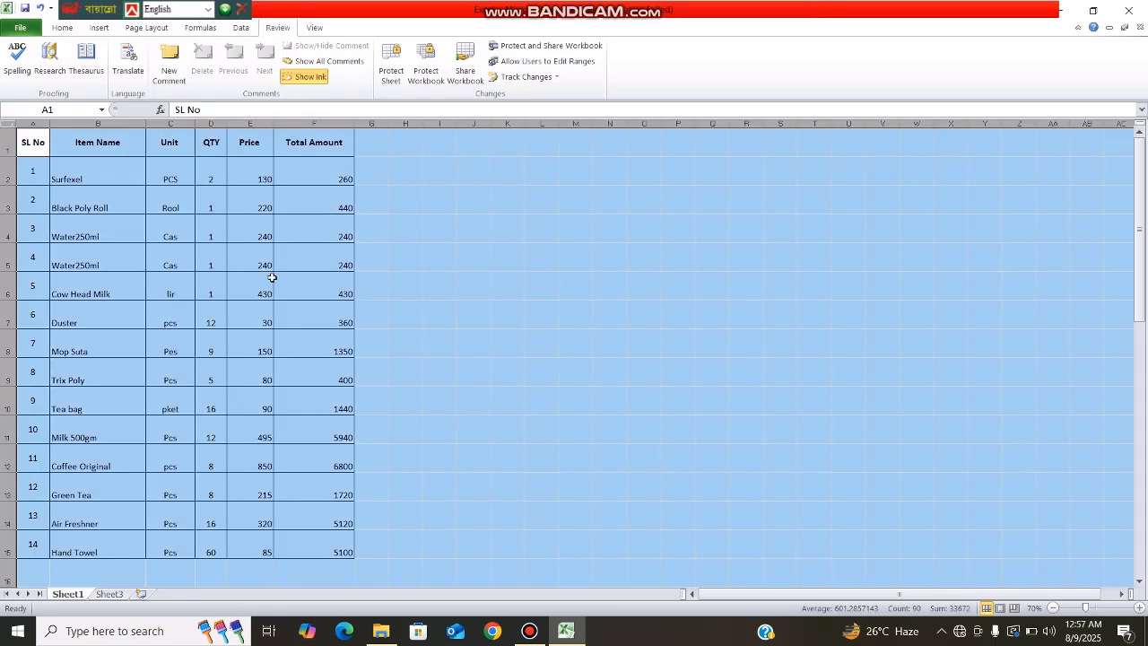
# Step: Tick Locked on the Format Cells Protection tab for the whole sheet
pyautogui.hotkey('ctrl', '1')
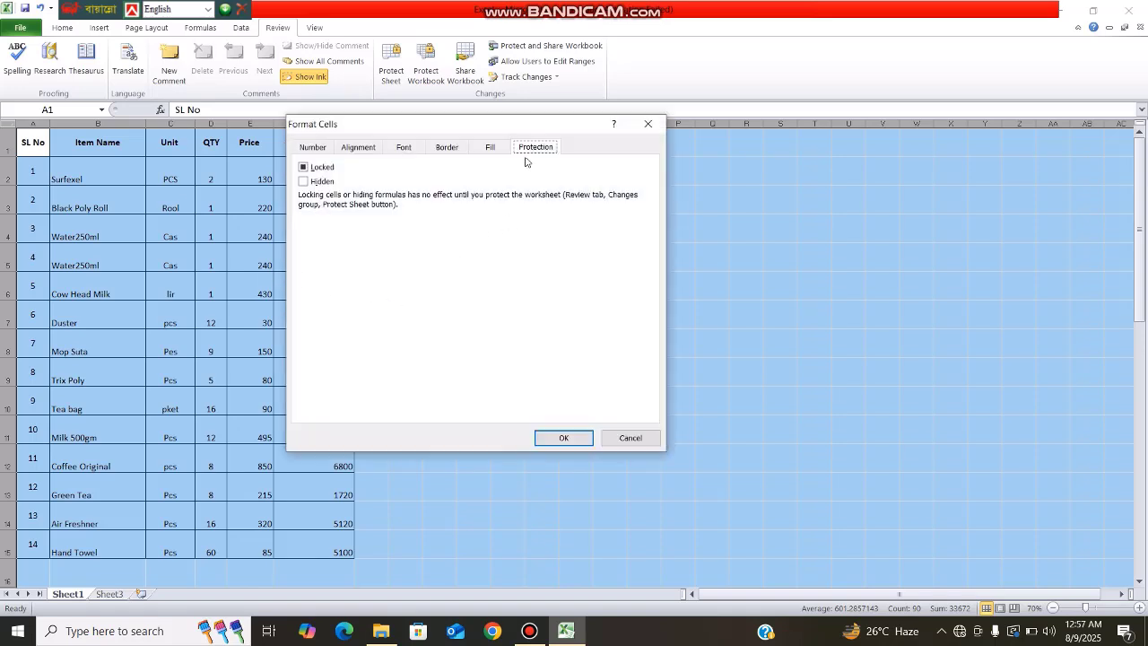
pyautogui.click(310, 171)
# Step: Apply Locked to every cell, then untick Locked for the item table A1:F15
pyautogui.click(563, 438)
pyautogui.click(404, 342)
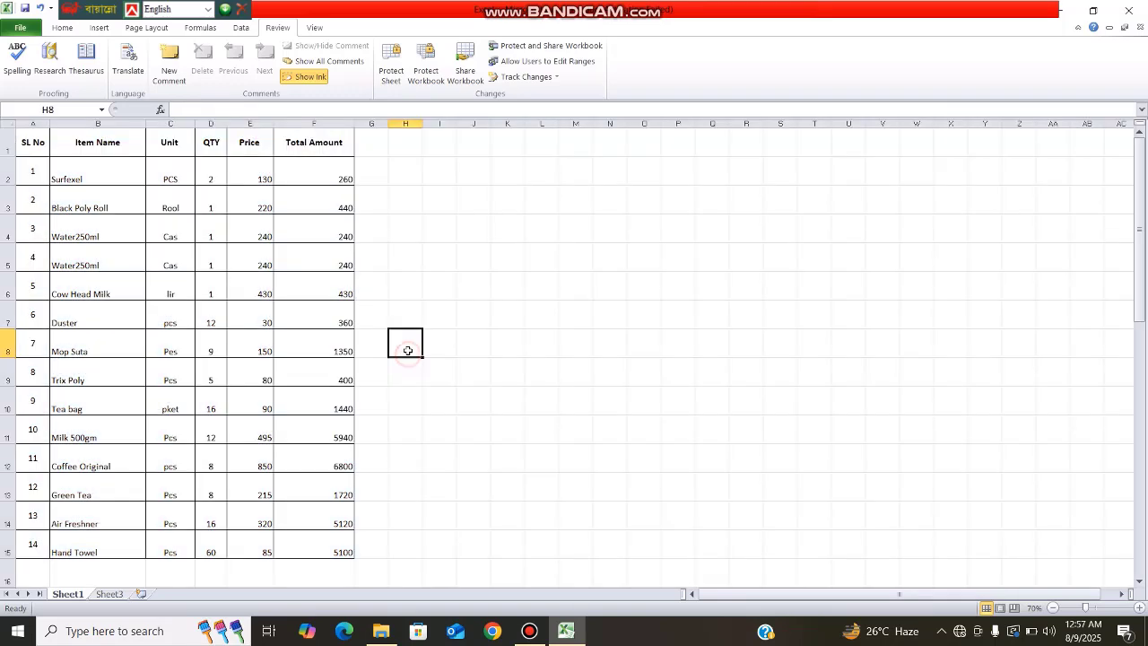
pyautogui.moveTo(33, 142); pyautogui.dragTo(331, 542)
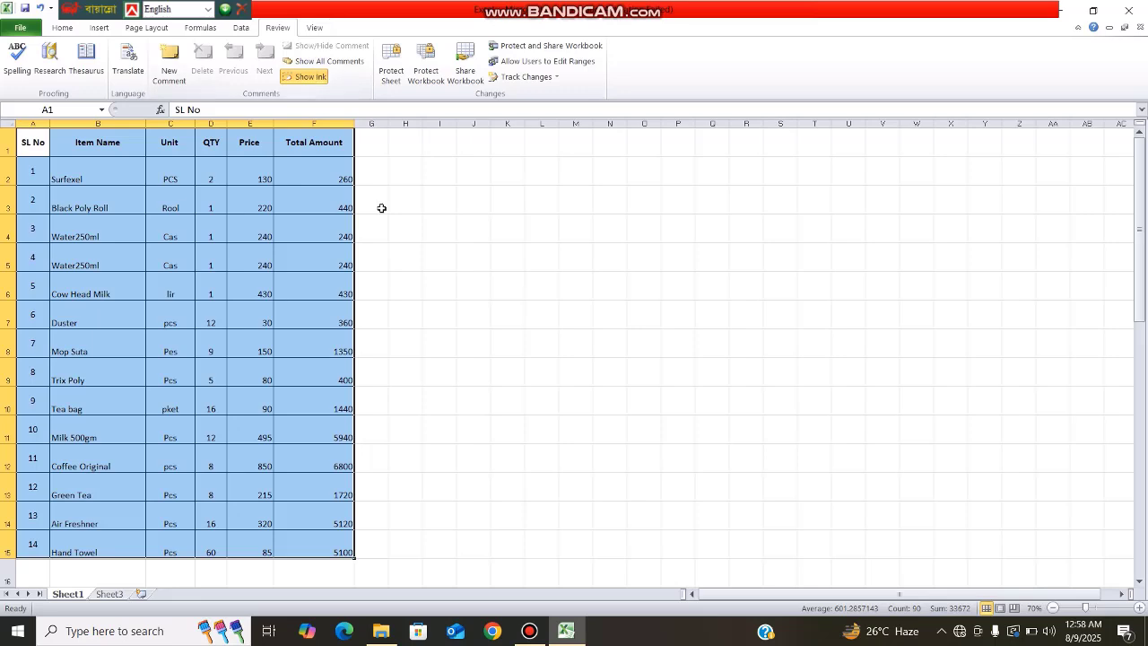
pyautogui.hotkey('ctrl', '1')
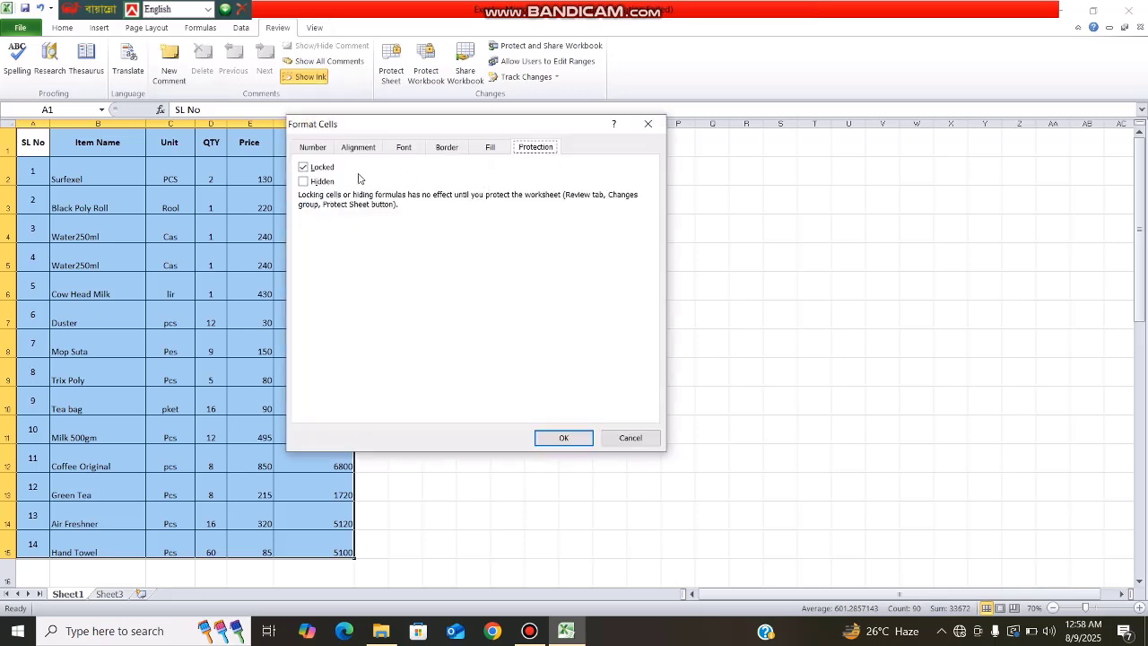
pyautogui.click(305, 168)
pyautogui.click(564, 440)
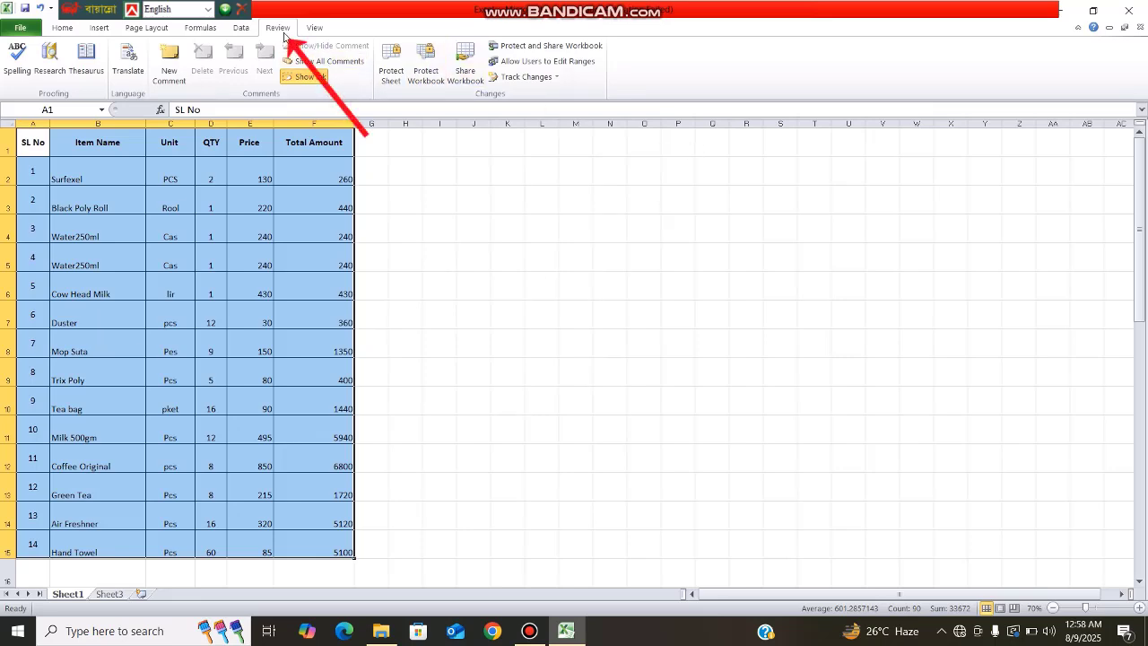
# Step: Cancel the Protect Sheet dialog and pick an empty cell outside the table
pyautogui.click(392, 80)
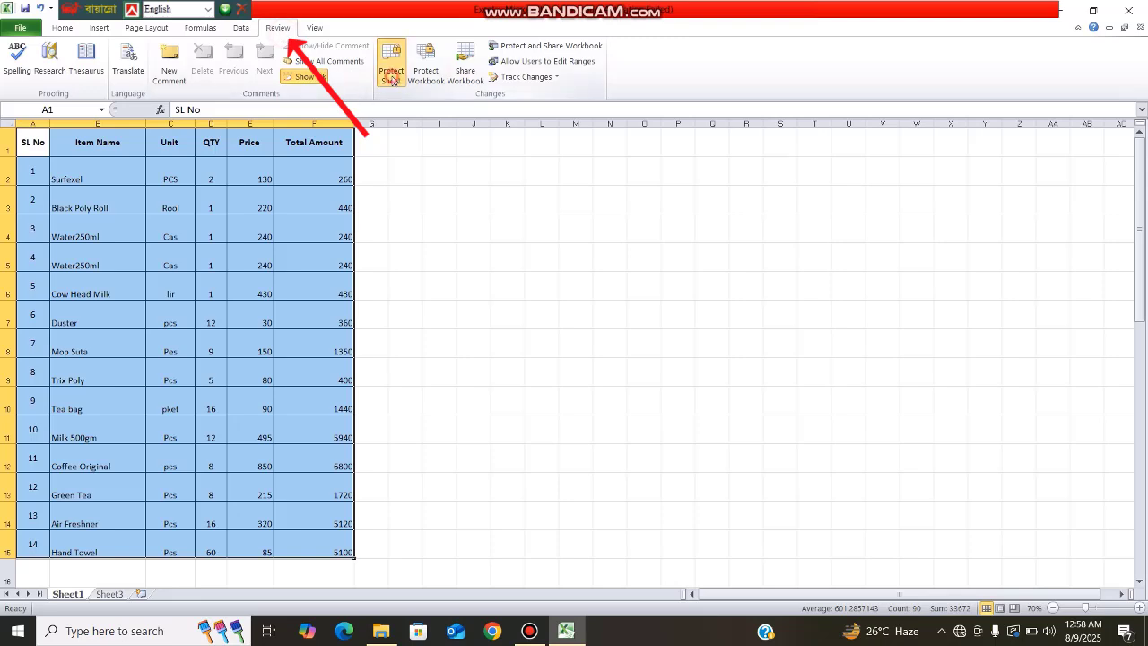
pyautogui.click(623, 473)
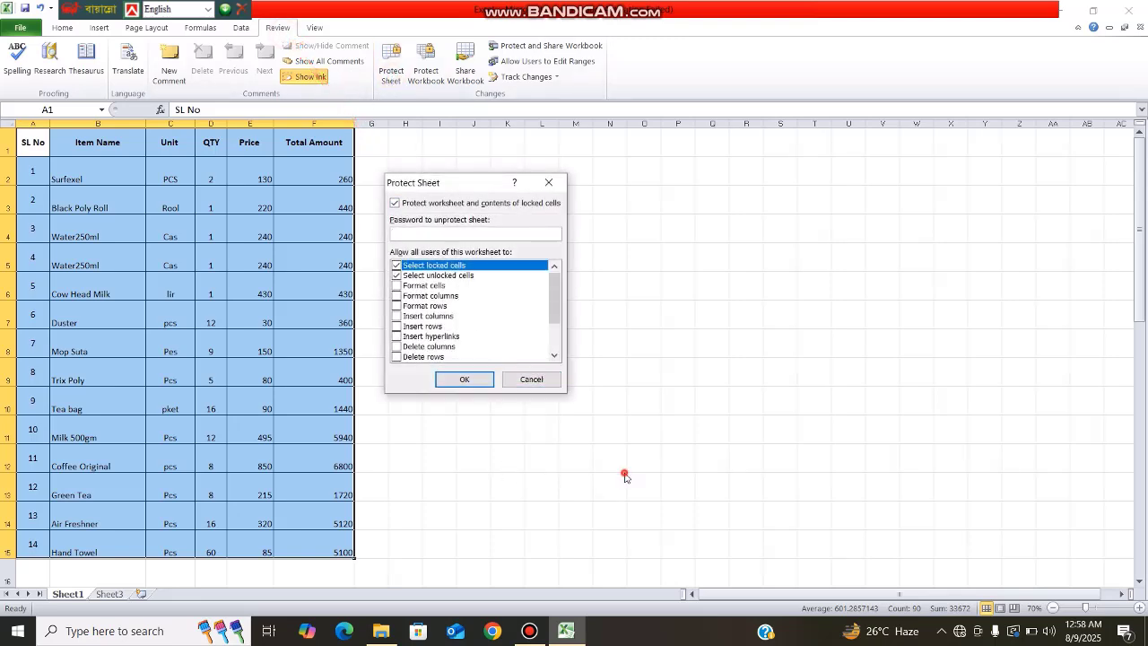
pyautogui.click(549, 182)
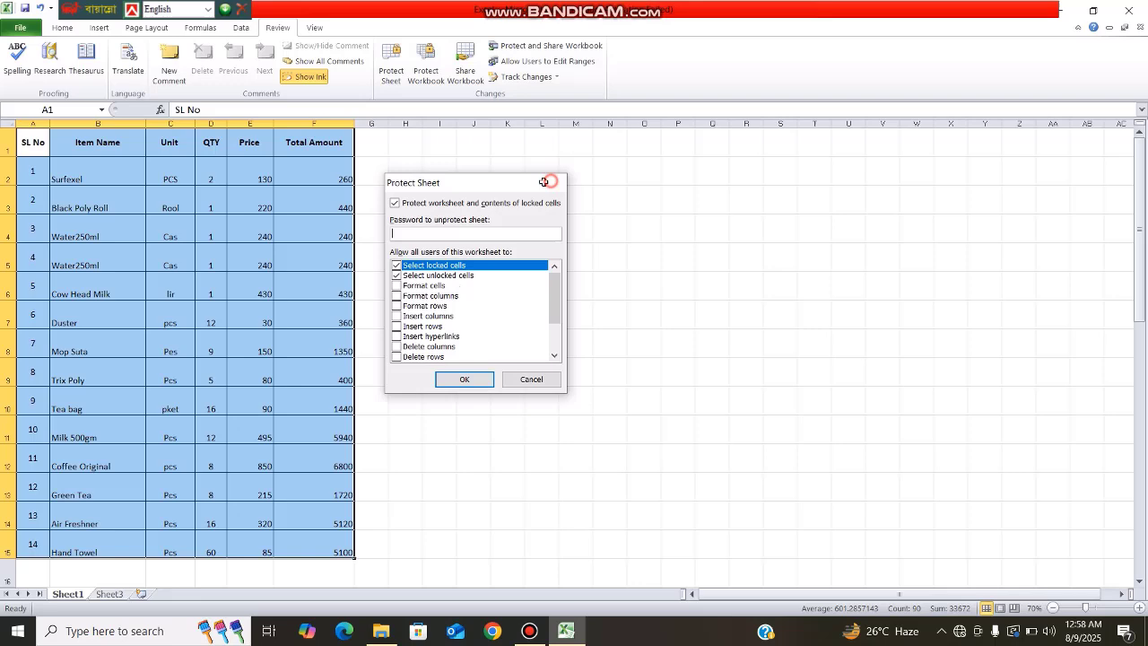
pyautogui.click(669, 353)
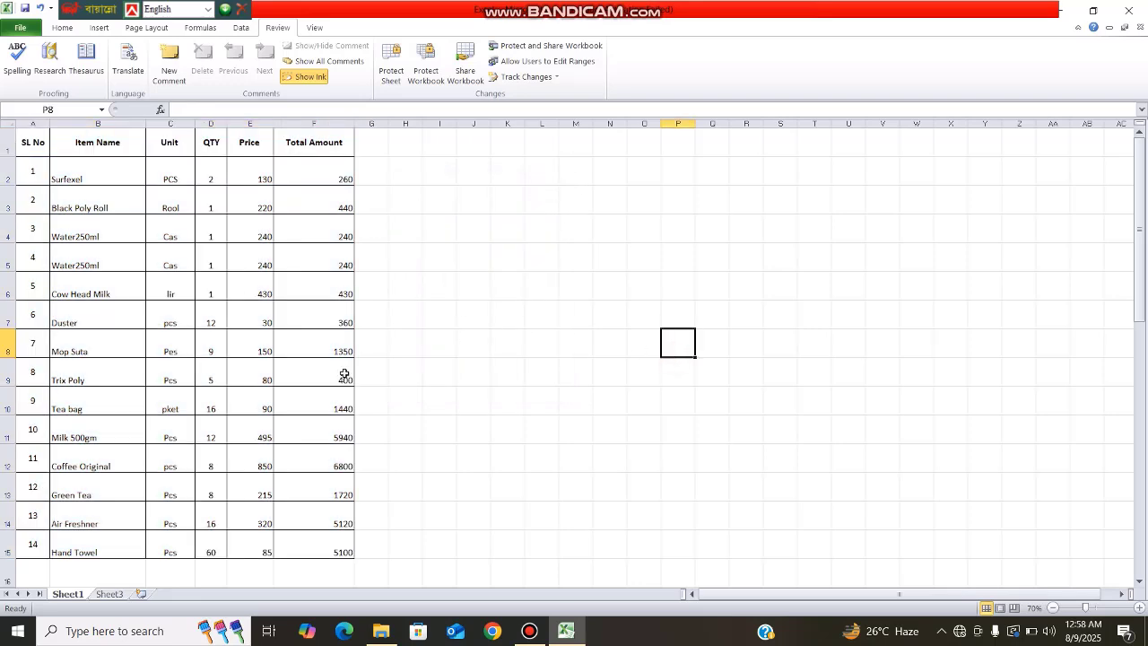
pyautogui.click(571, 377)
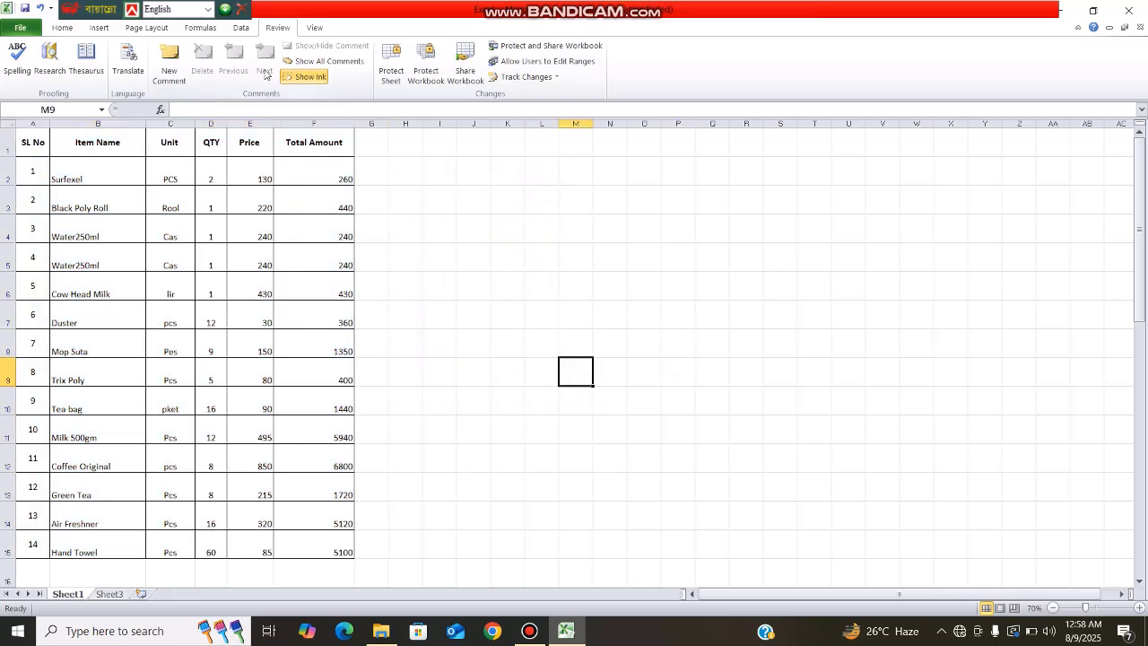
# Step: Protect the sheet with a confirmed password, then test-edit cell M9 to trigger the read-only warning
pyautogui.click(390, 71)
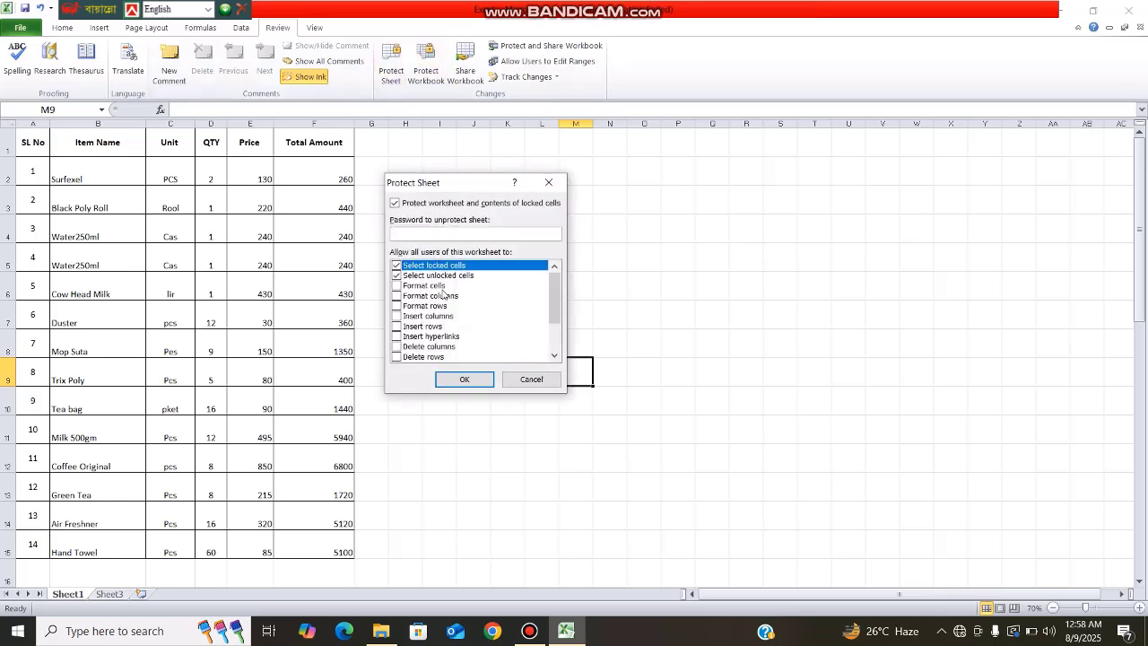
pyautogui.click(395, 235)
pyautogui.click(463, 378)
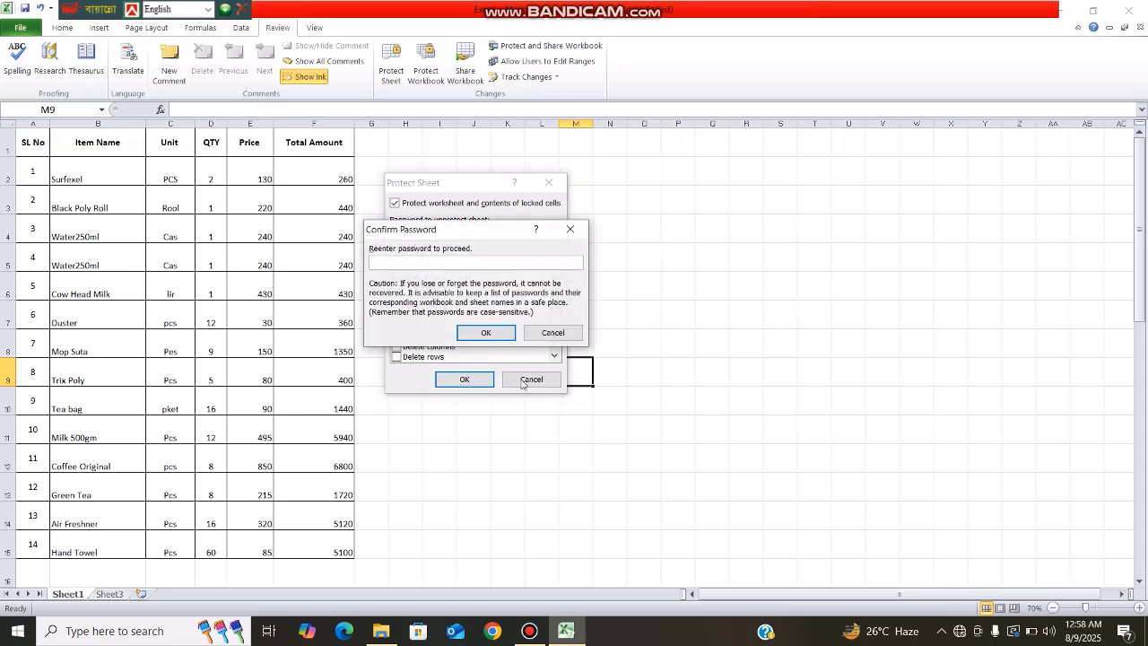
pyautogui.click(484, 332)
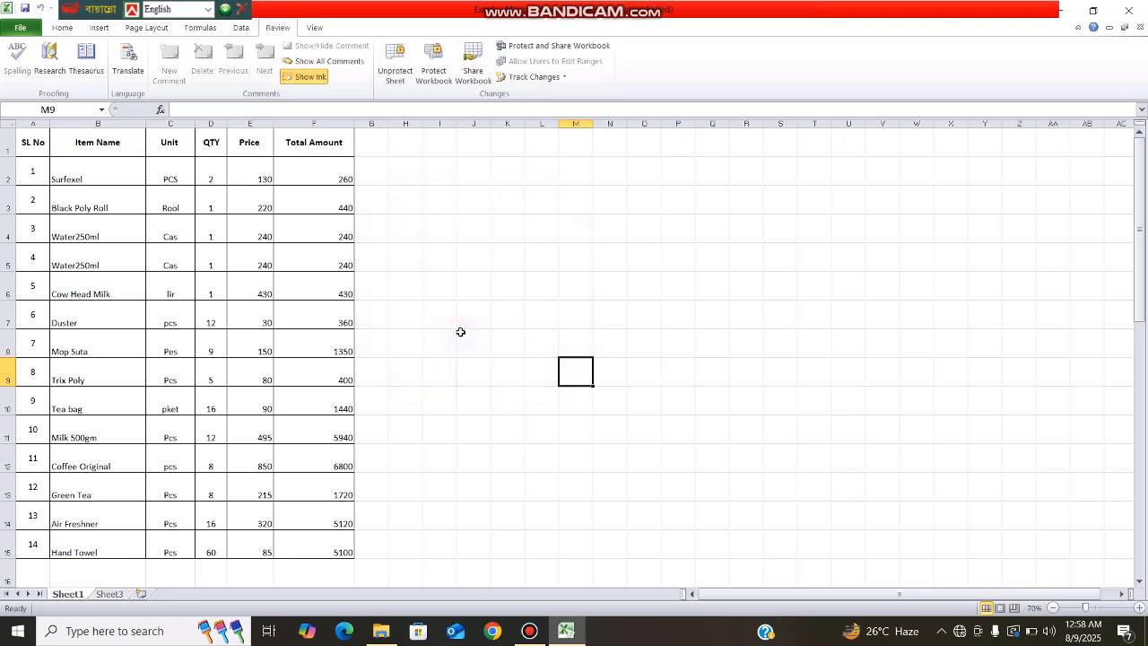
pyautogui.doubleClick(587, 378)
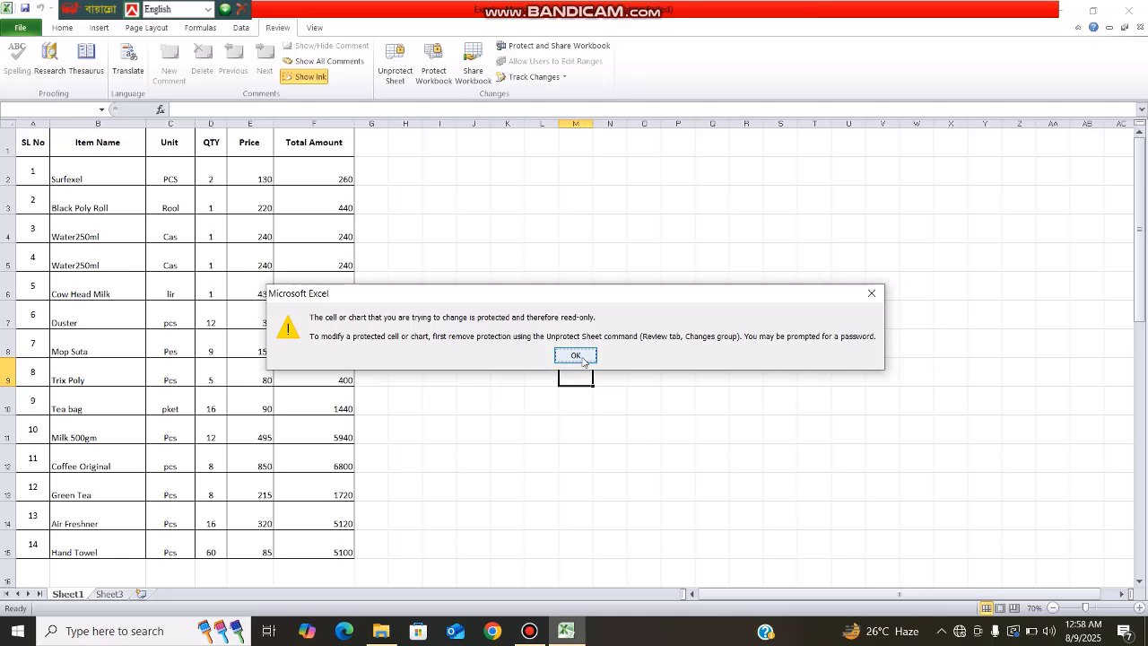
# Step: Dismiss the read-only warning and test-edit empty cell R12, dismissing the warning again
pyautogui.click(576, 357)
pyautogui.click(663, 380)
pyautogui.click(759, 468)
pyautogui.doubleClick(762, 469)
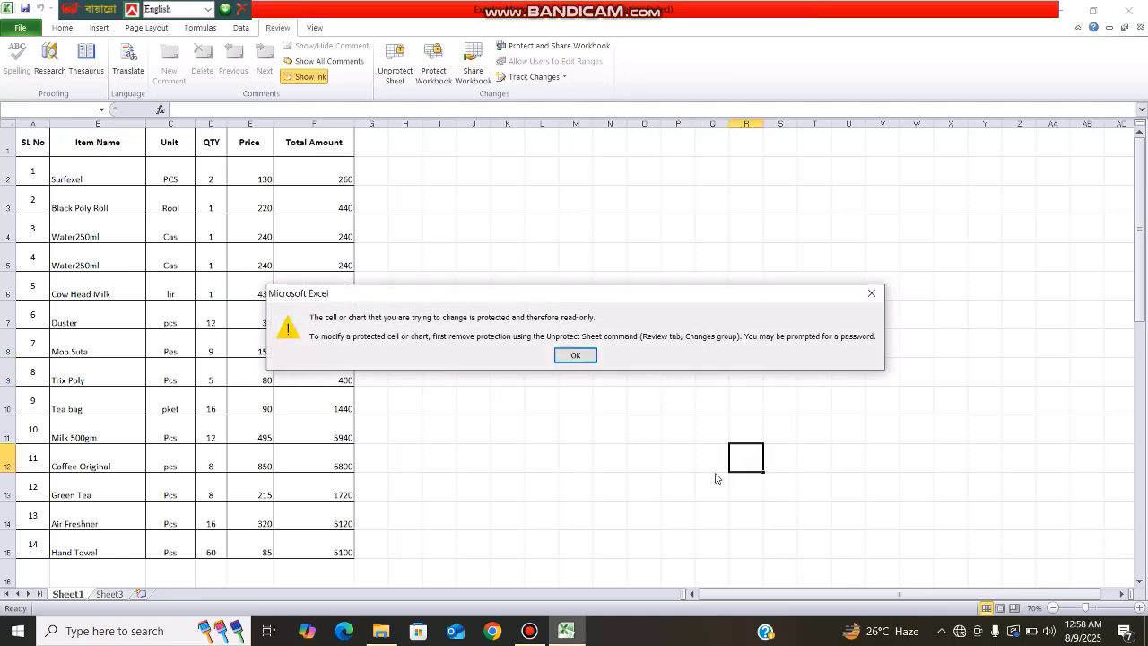
pyautogui.click(578, 357)
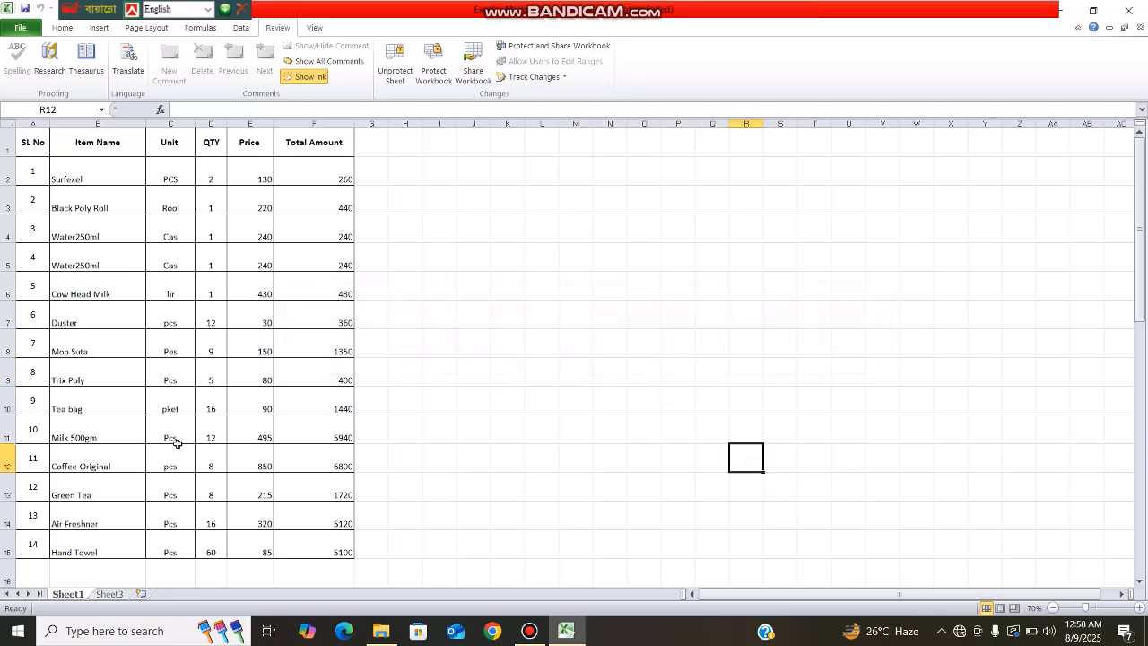
# Step: Test-type in Unit cell C10, cancel with Esc so it keeps pket, then choose Unprotect Sheet
pyautogui.click(168, 390)
pyautogui.write('e')
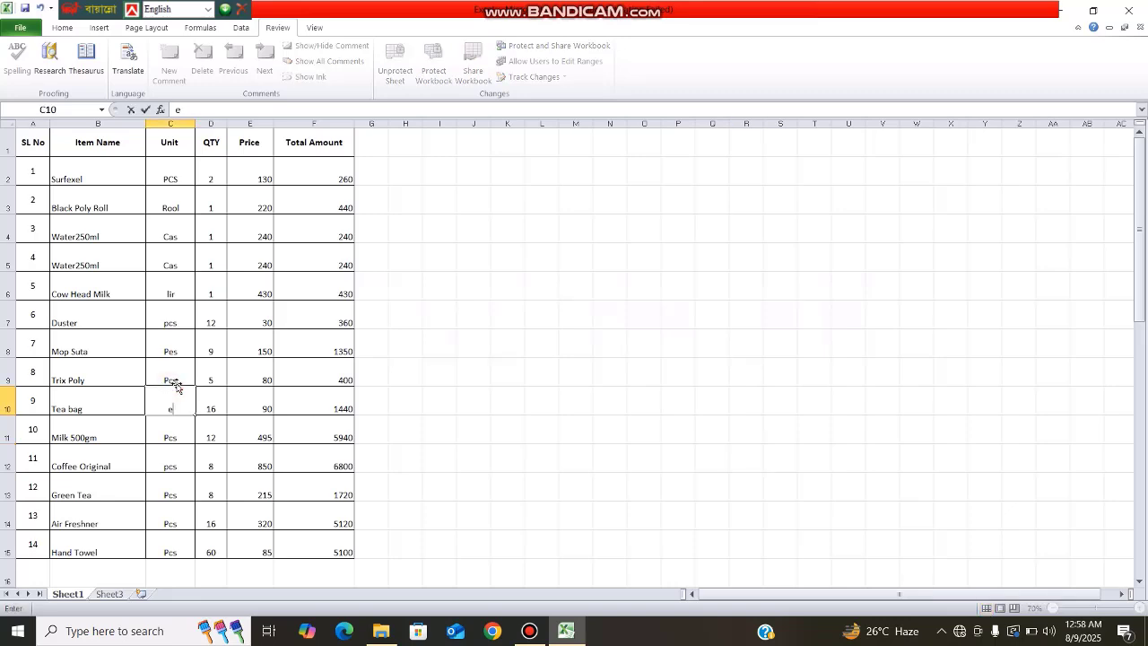
pyautogui.press('Escape')
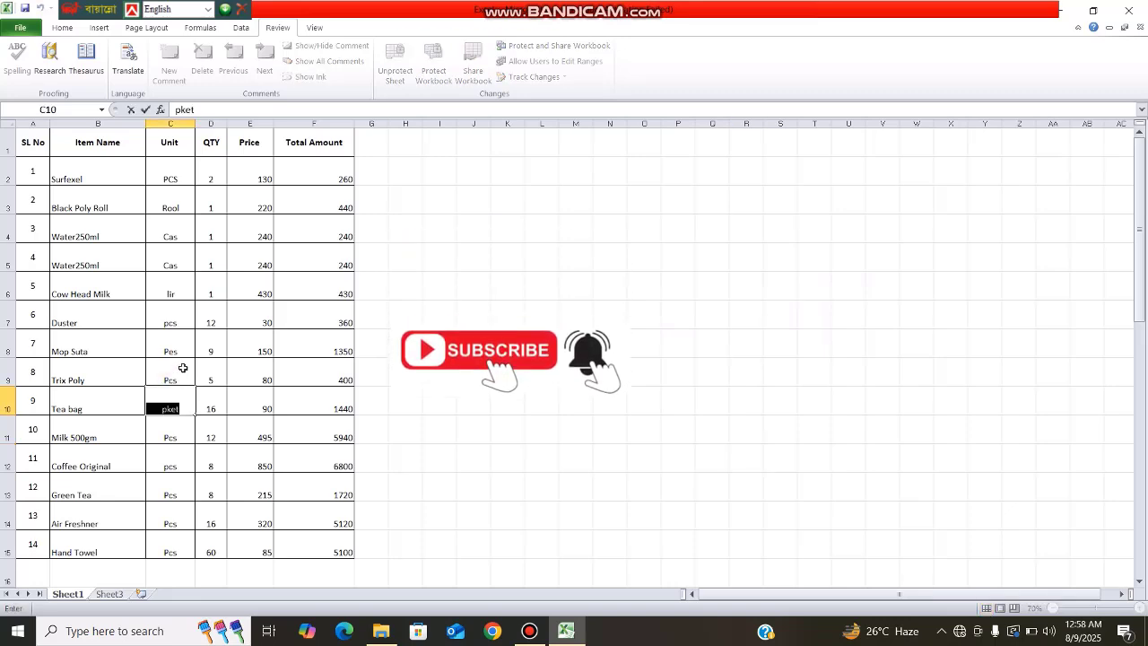
pyautogui.click(564, 320)
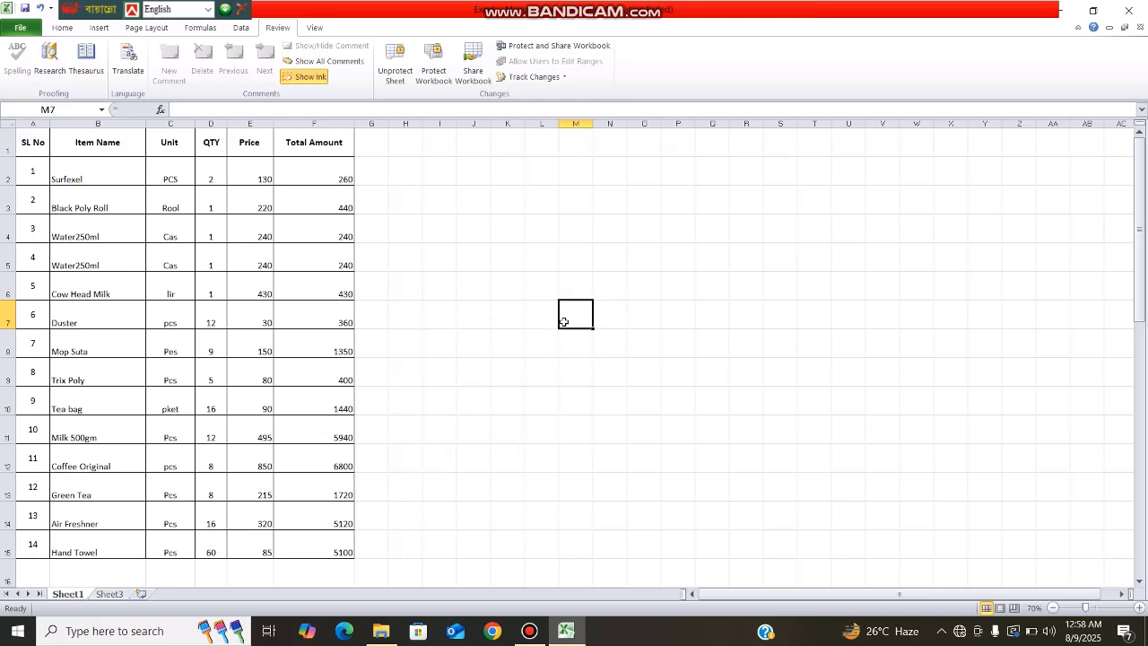
pyautogui.click(405, 79)
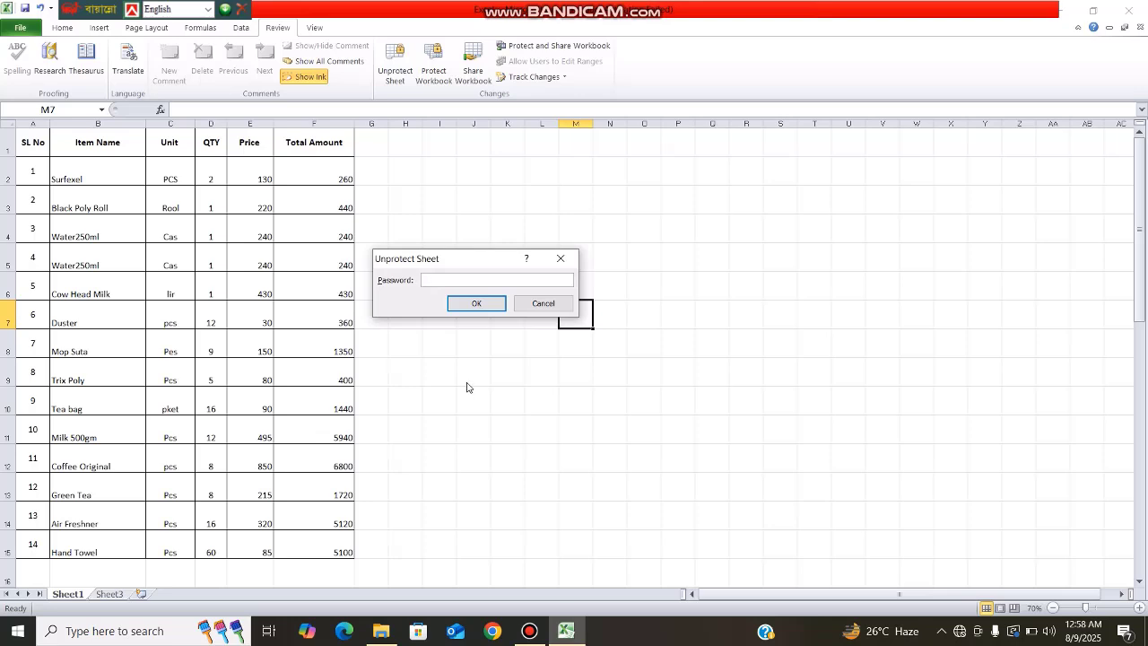
# Step: Submit the password to unprotect Sheet1, click several empty cells, then select the whole sheet
pyautogui.click(475, 303)
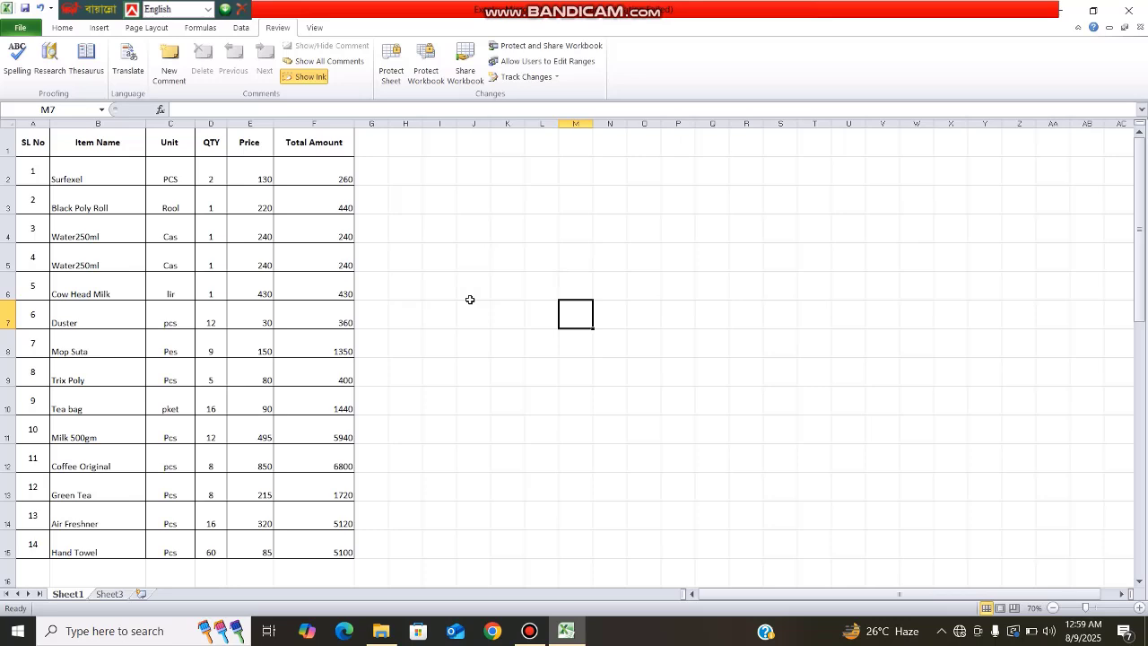
pyautogui.click(470, 300)
pyautogui.click(617, 340)
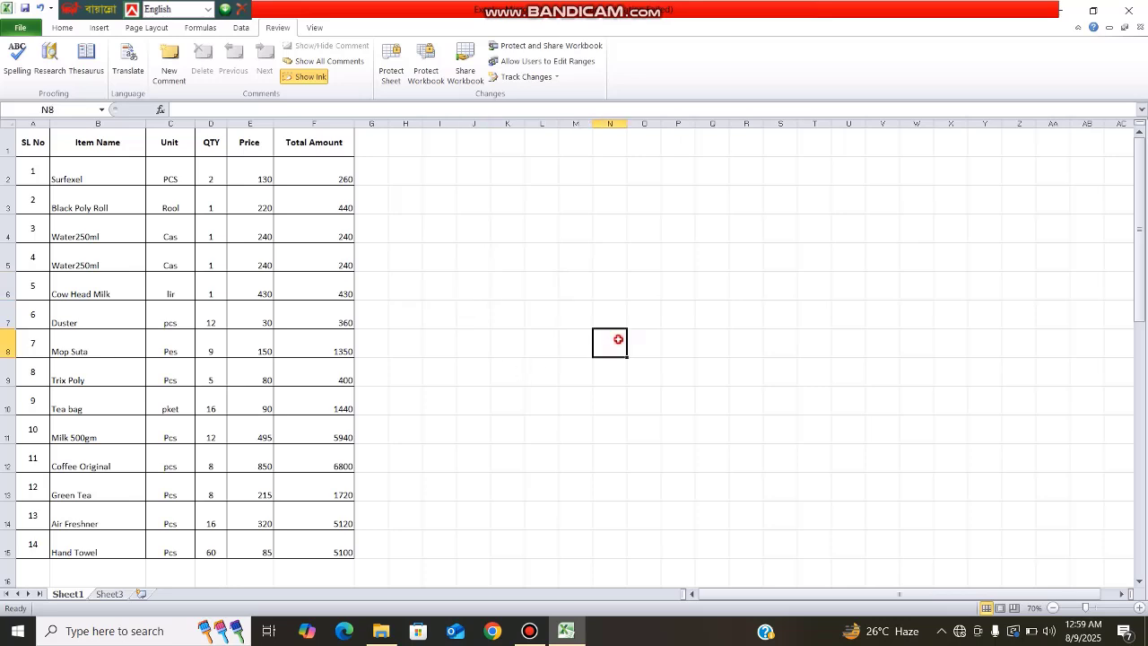
pyautogui.click(560, 378)
pyautogui.click(499, 348)
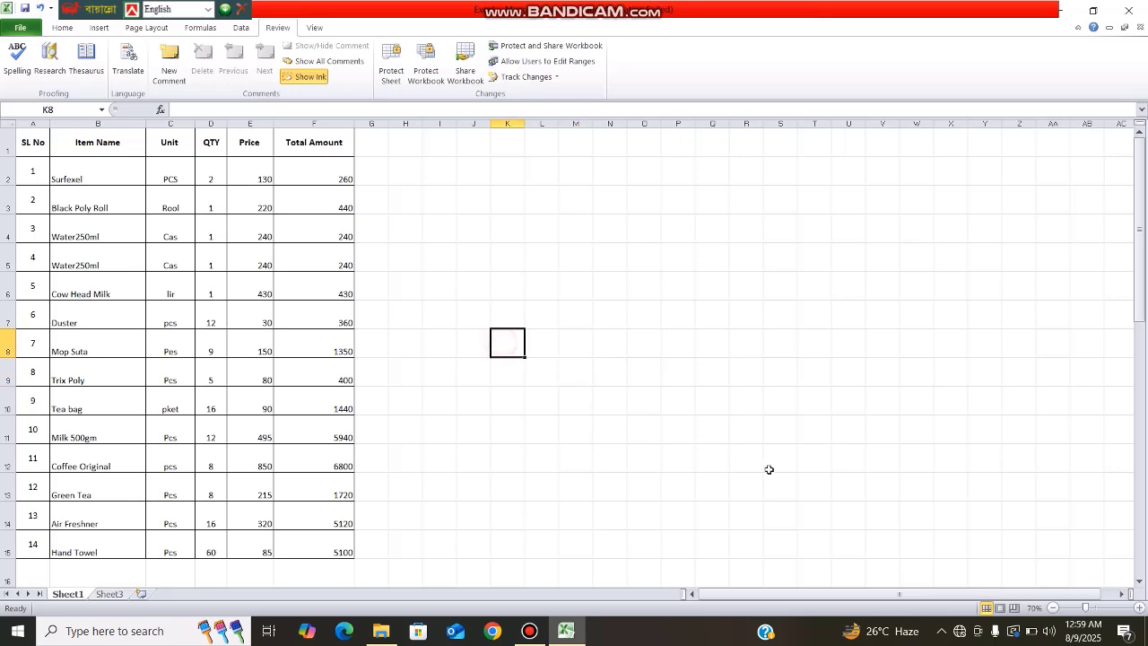
pyautogui.click(819, 228)
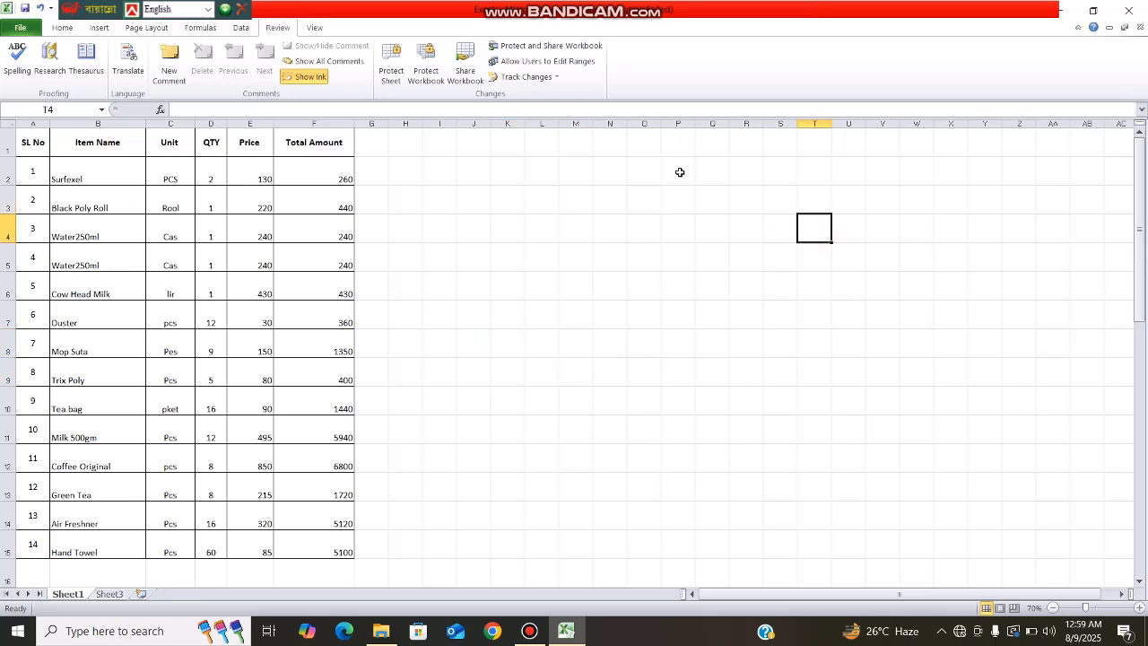
pyautogui.click(602, 320)
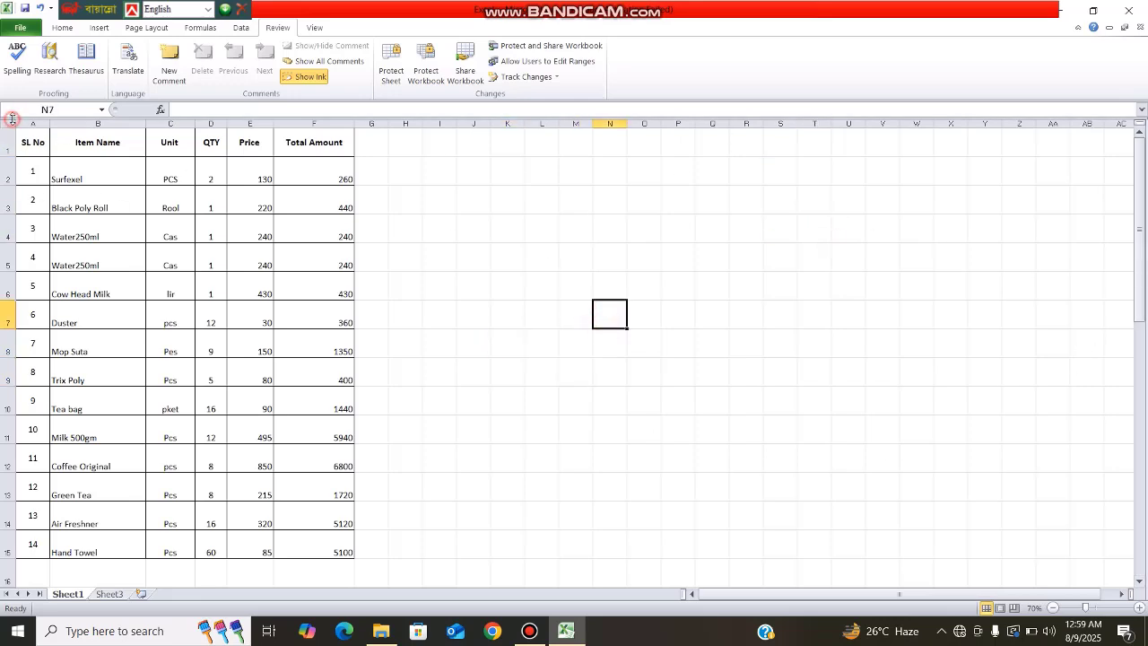
pyautogui.click(8, 123)
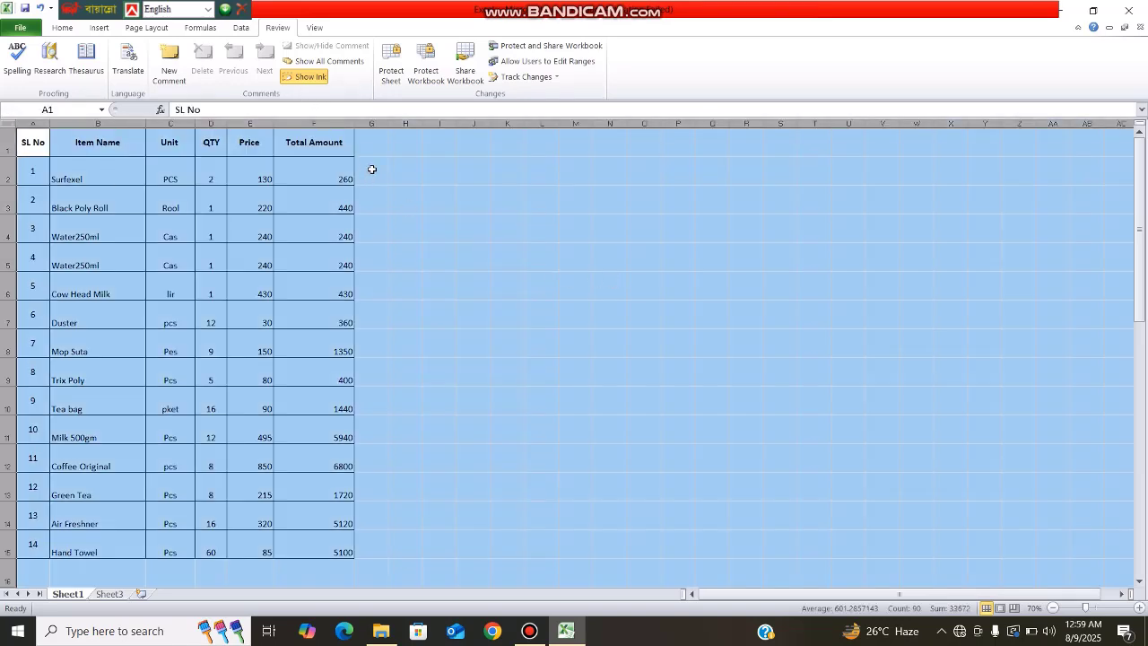
# Step: Give every cell on Sheet1 Locked protection in Format Cells, then deselect the sheet
pyautogui.hotkey('ctrl', '1')
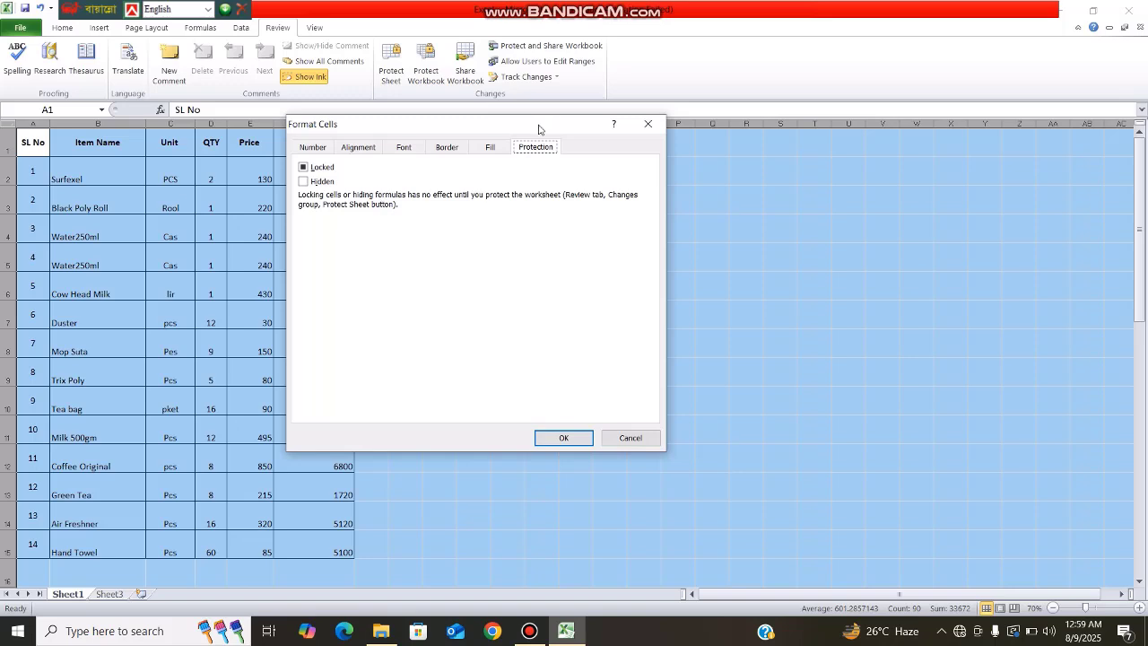
pyautogui.click(305, 168)
pyautogui.click(564, 437)
pyautogui.click(576, 309)
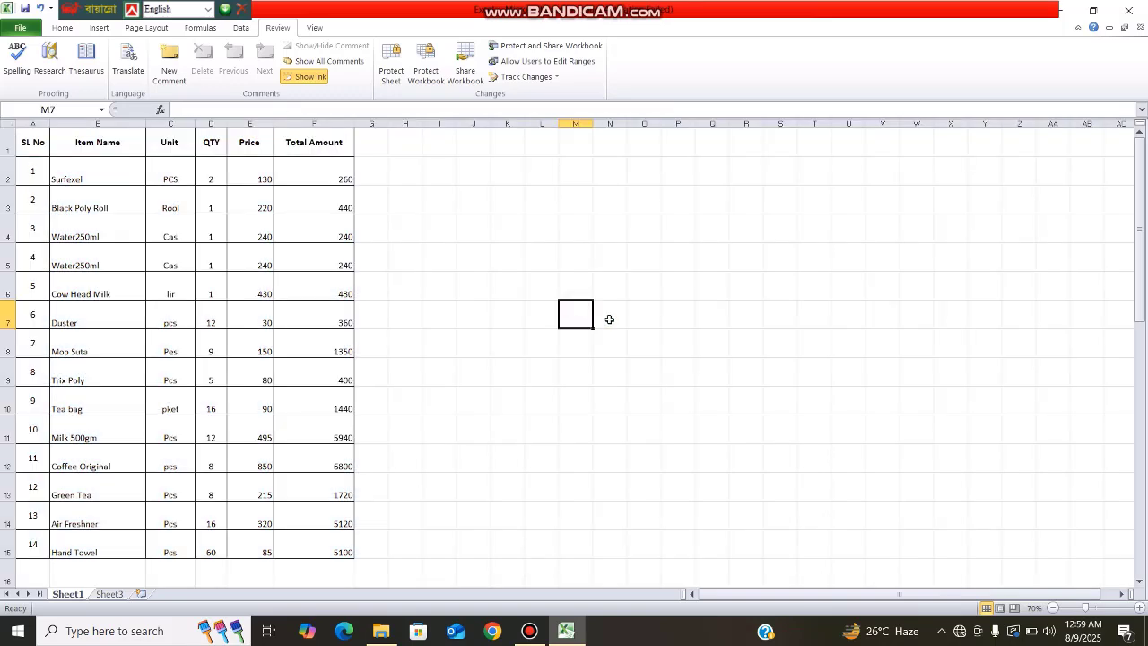
pyautogui.click(521, 242)
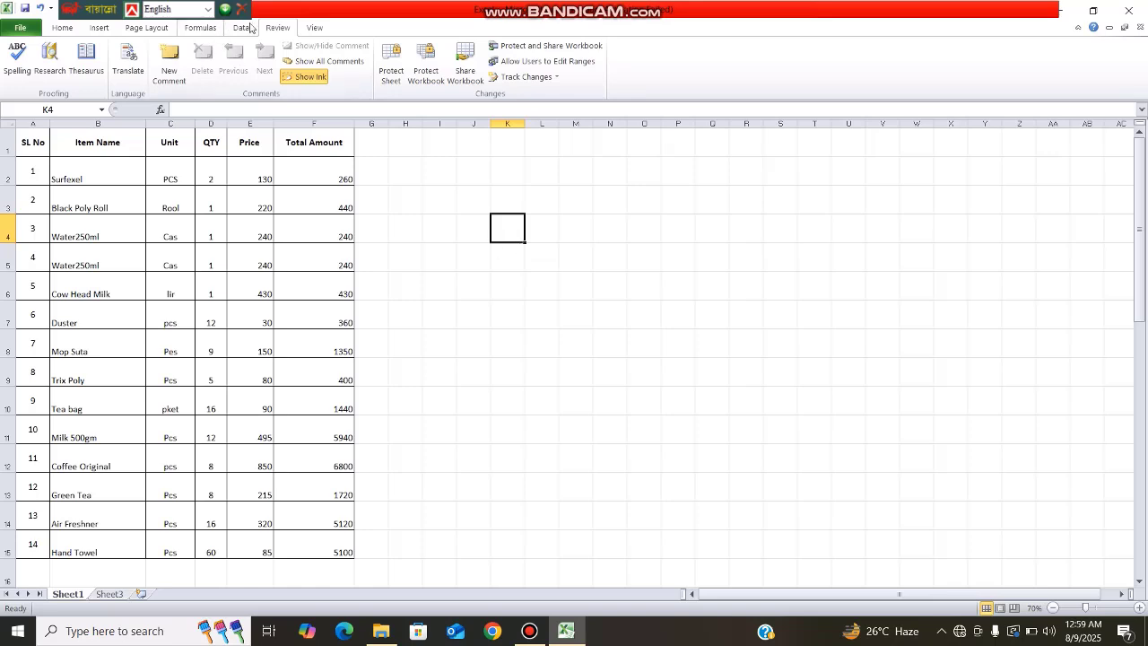
# Step: Protect Sheet1 with a password, entering the sheet password and confirming it
pyautogui.click(399, 81)
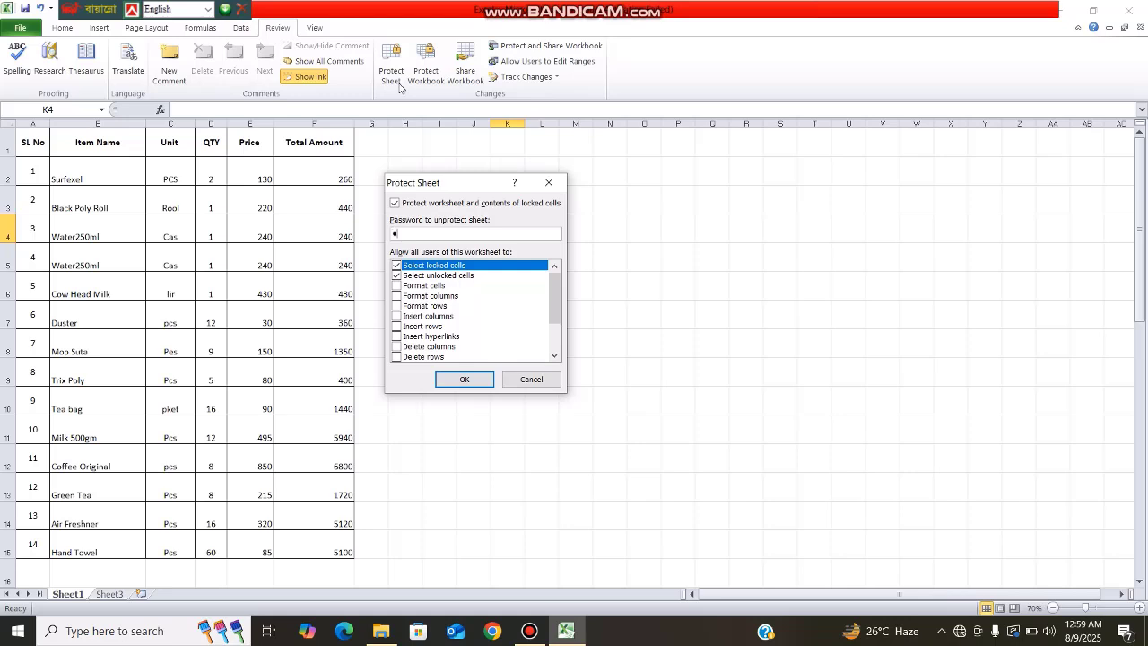
pyautogui.click(464, 379)
pyautogui.write('123')
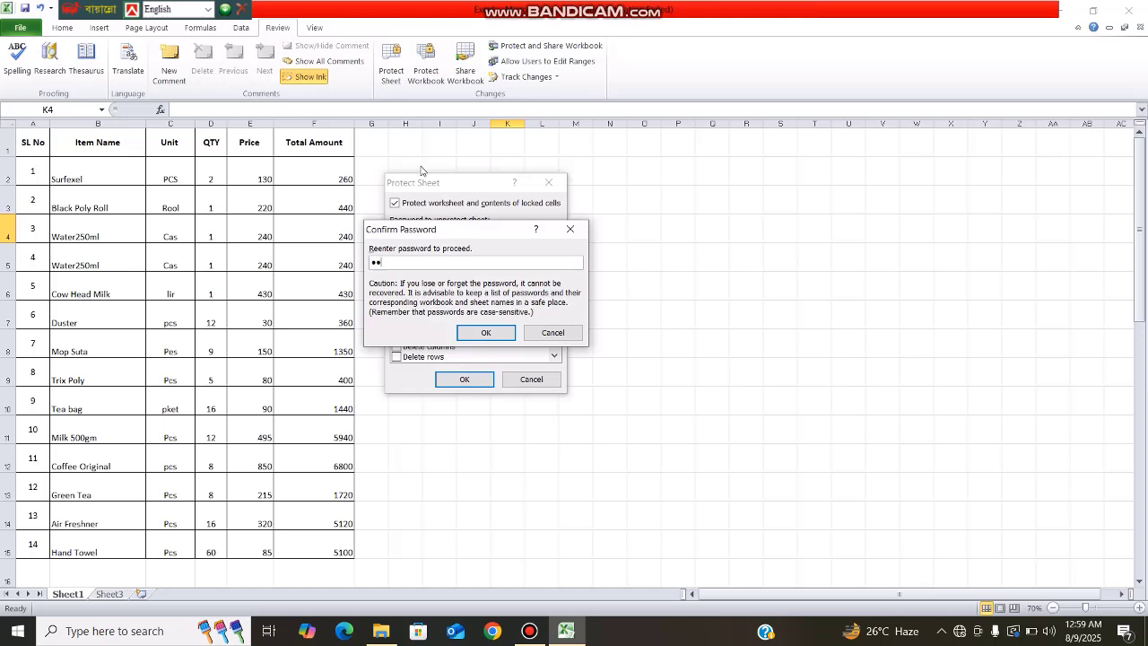
pyautogui.click(468, 337)
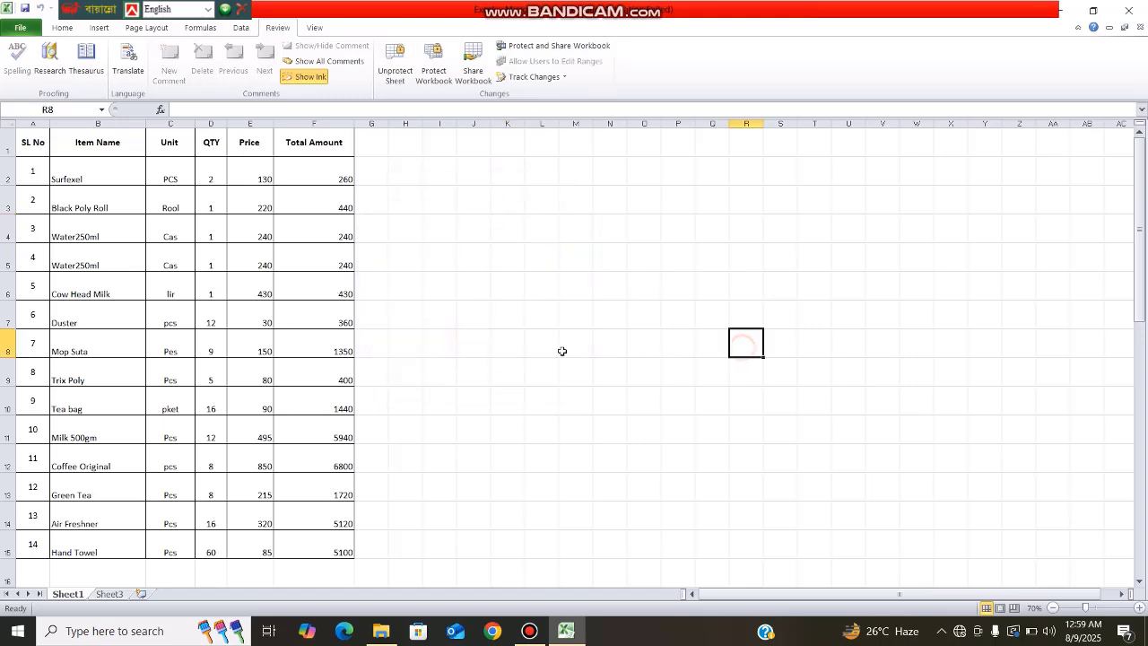
# Step: Try editing an empty cell and the Unit cell C7; both show the read-only warning
pyautogui.doubleClick(530, 369)
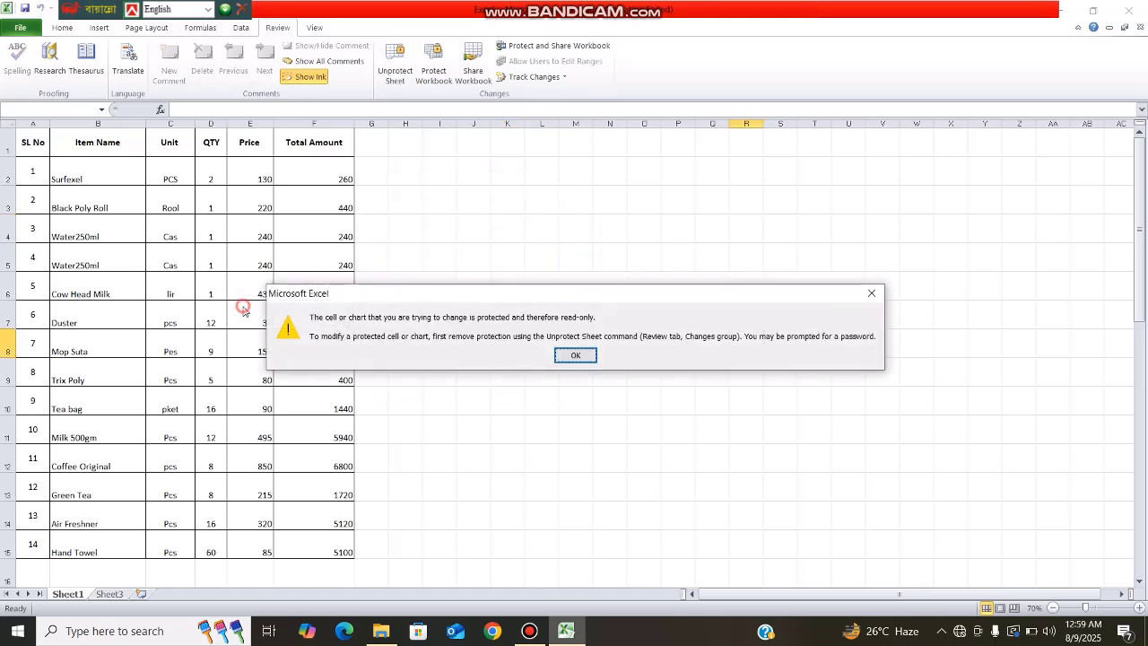
pyautogui.click(574, 355)
pyautogui.click(173, 327)
pyautogui.doubleClick(173, 327)
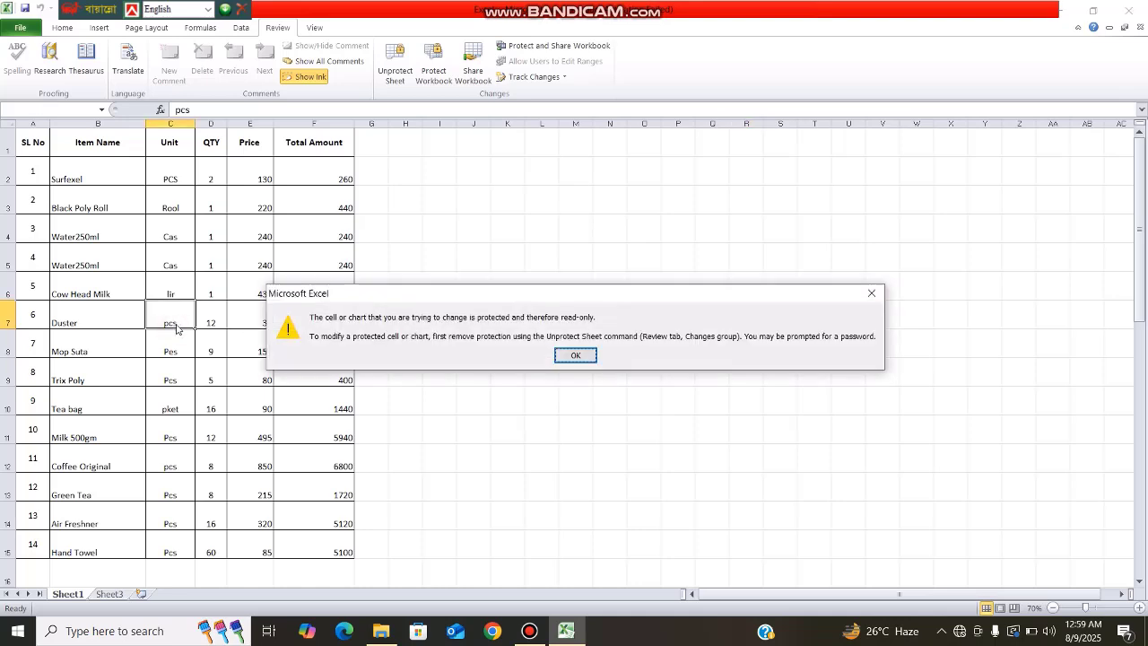
pyautogui.click(574, 356)
pyautogui.click(683, 437)
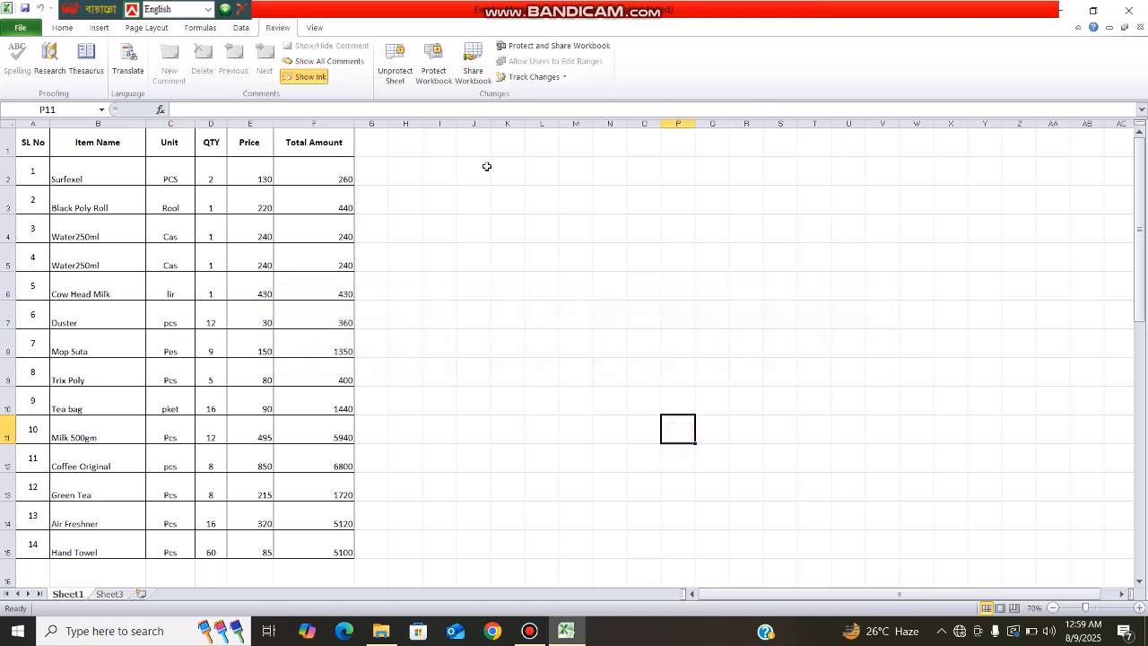
pyautogui.click(487, 314)
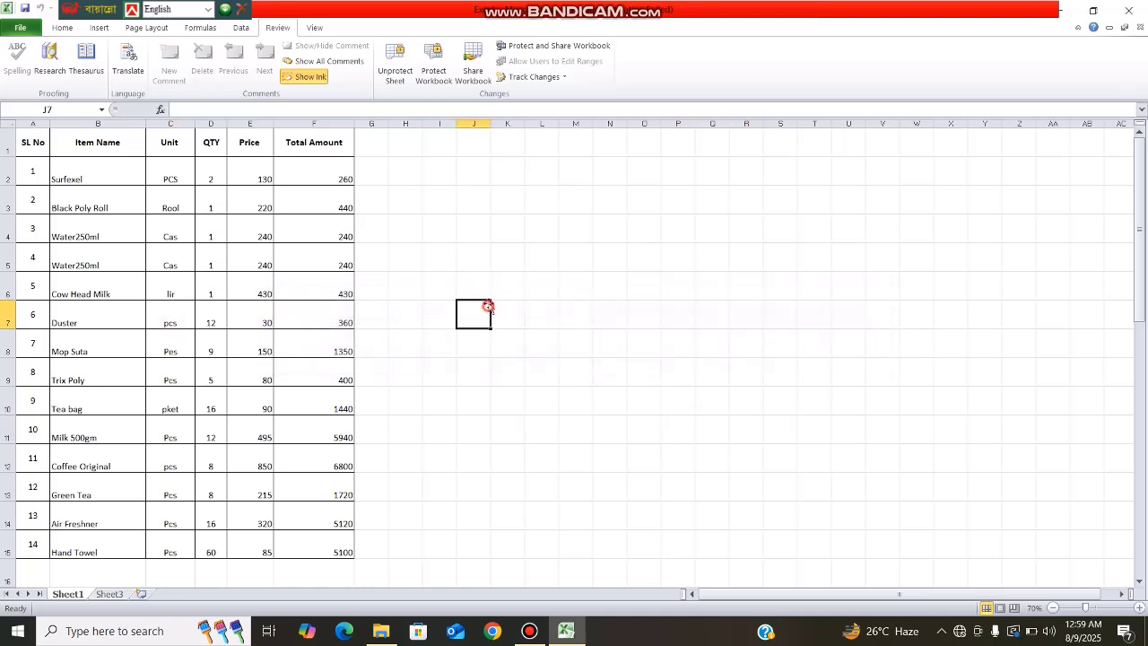
pyautogui.rightClick(504, 235)
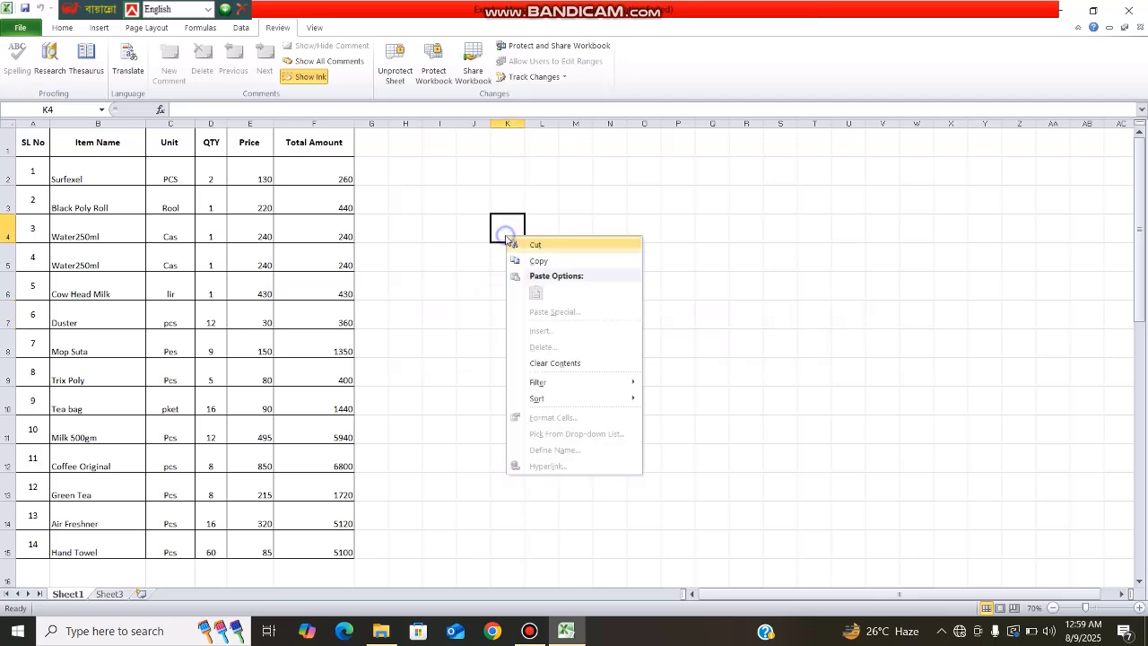
pyautogui.click(477, 292)
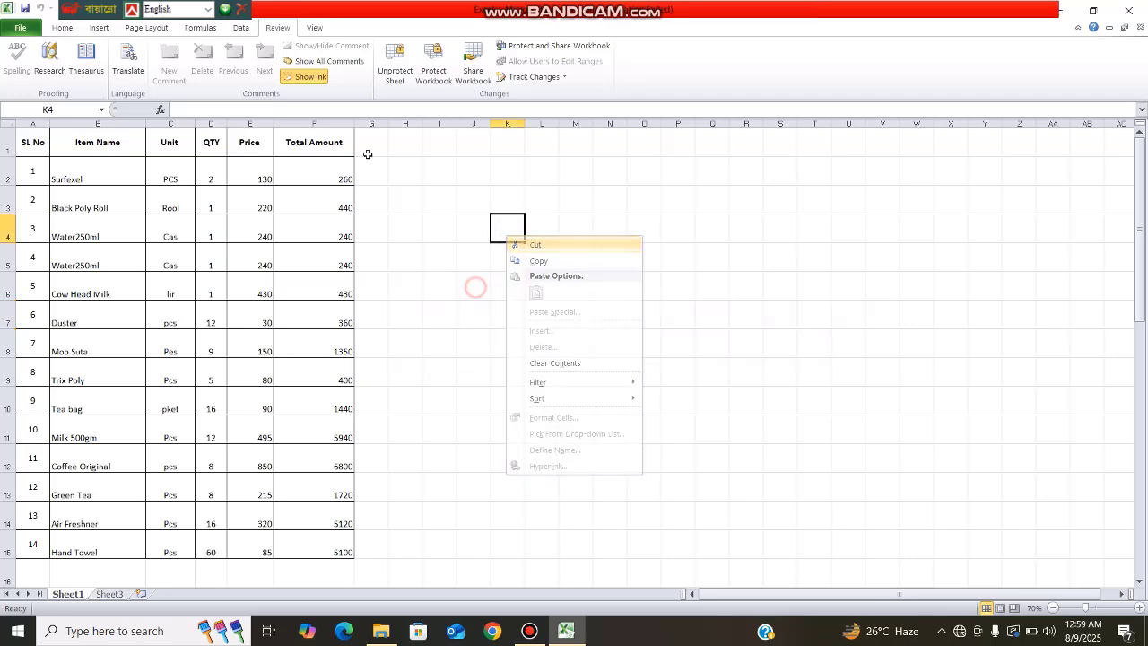
# Step: Unprotect Sheet1 by confirming the sheet password
pyautogui.click(394, 73)
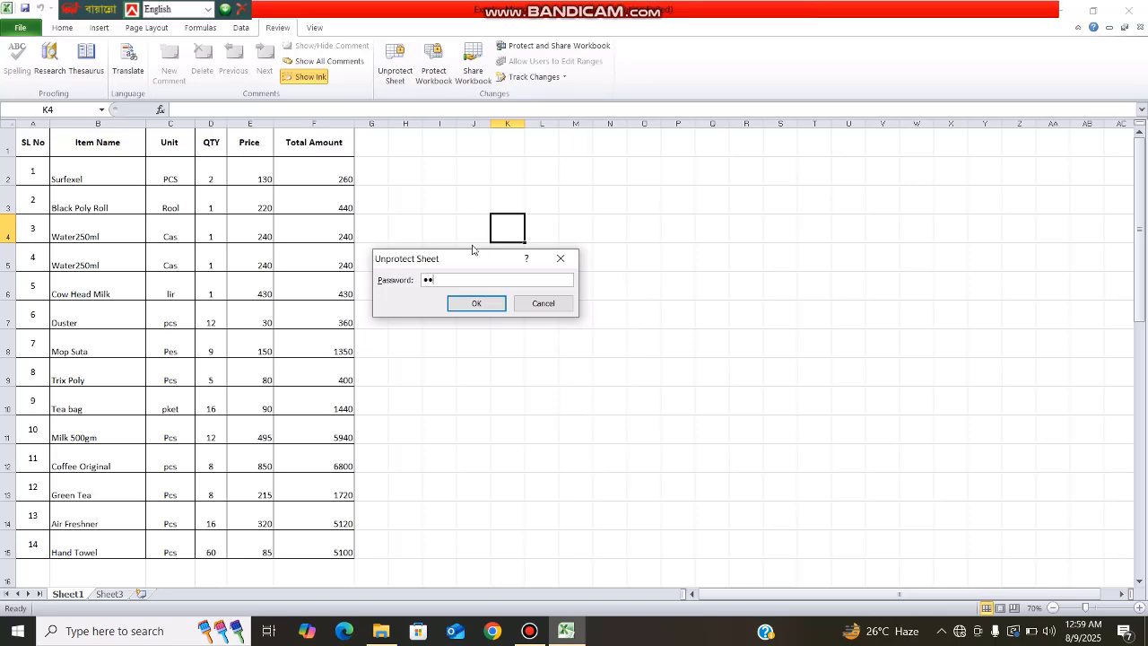
pyautogui.click(477, 303)
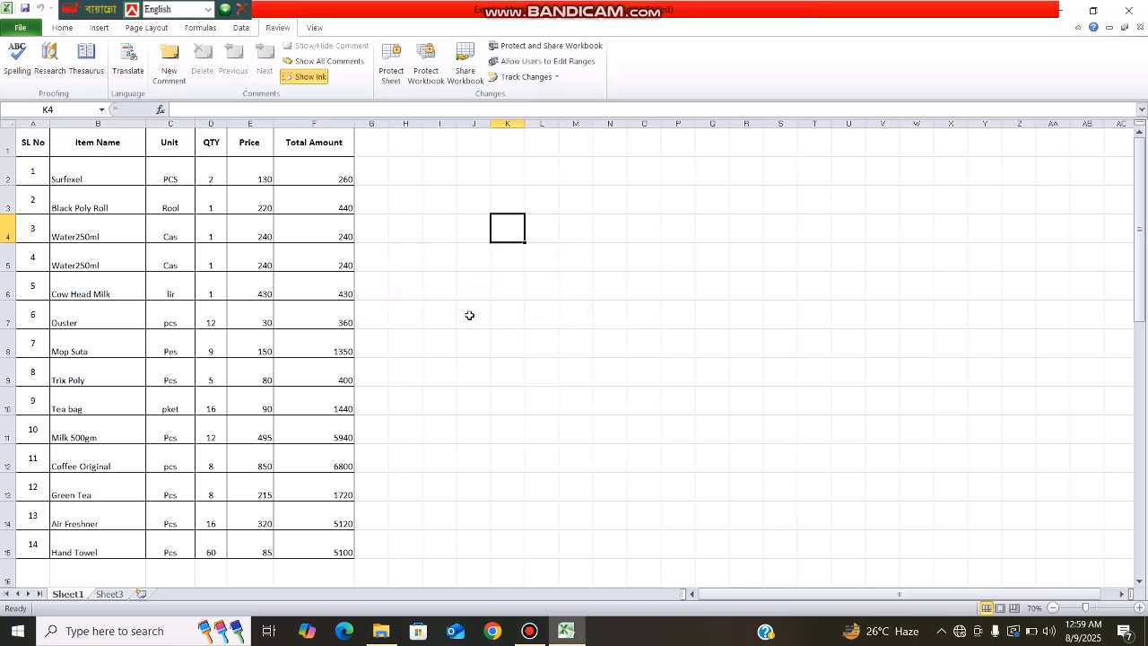
pyautogui.click(470, 315)
# Step: Enter test text 'dfsr' in N7, then delete it to leave the table unchanged
pyautogui.click(610, 326)
pyautogui.write('dfsr')
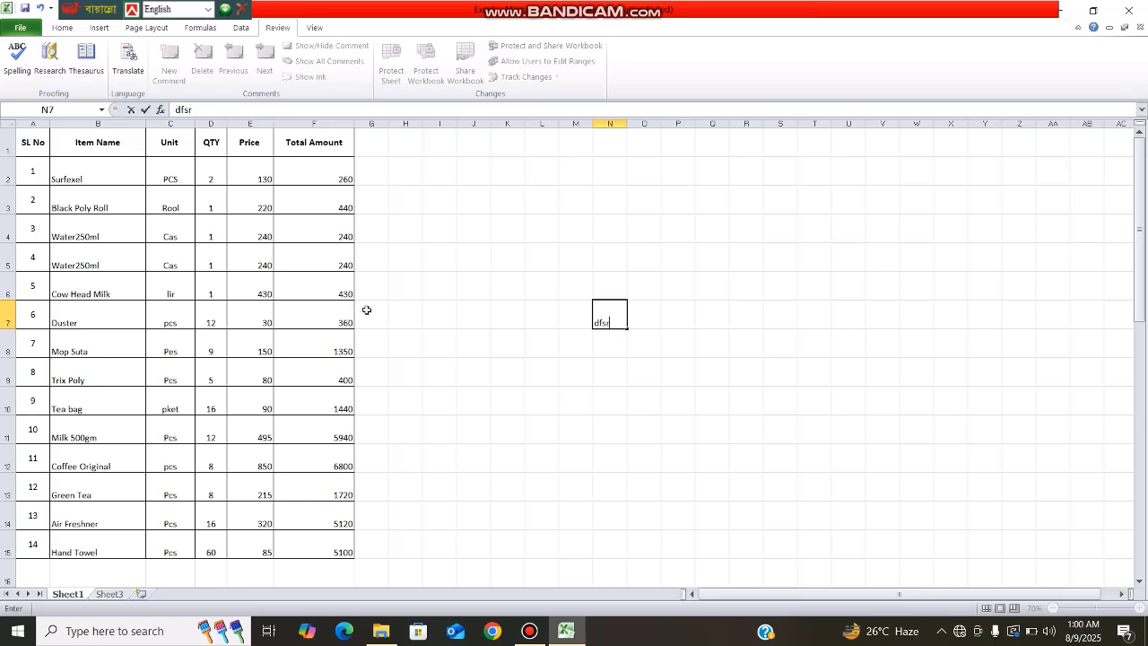
pyautogui.click(484, 344)
pyautogui.click(631, 374)
pyautogui.click(549, 394)
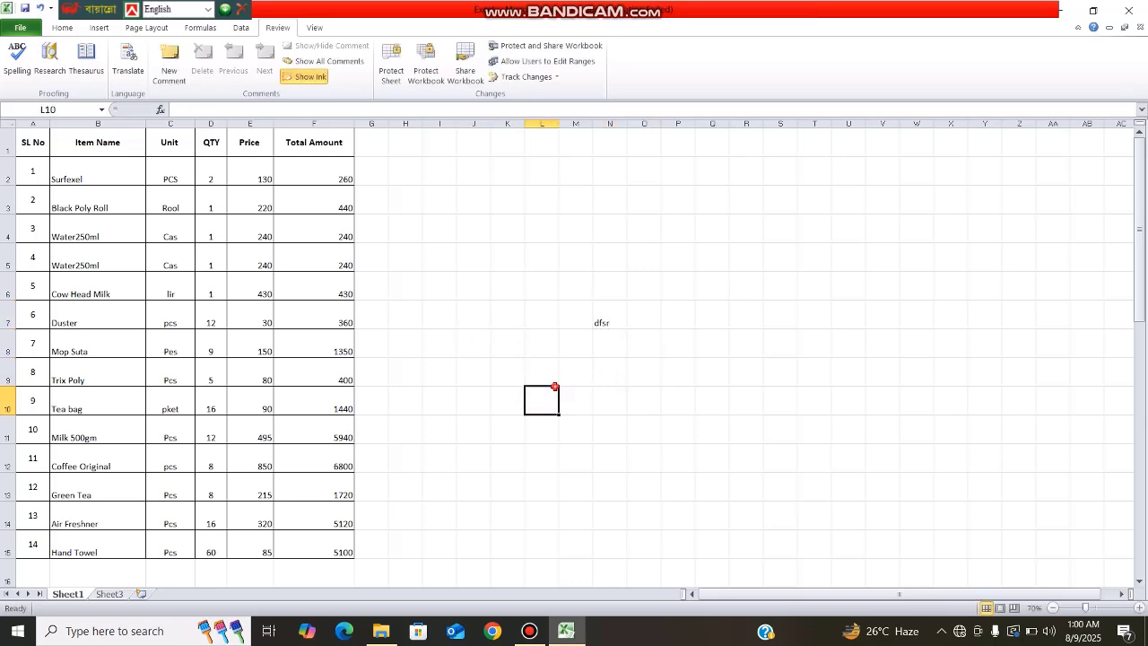
pyautogui.click(599, 323)
pyautogui.press('Delete')
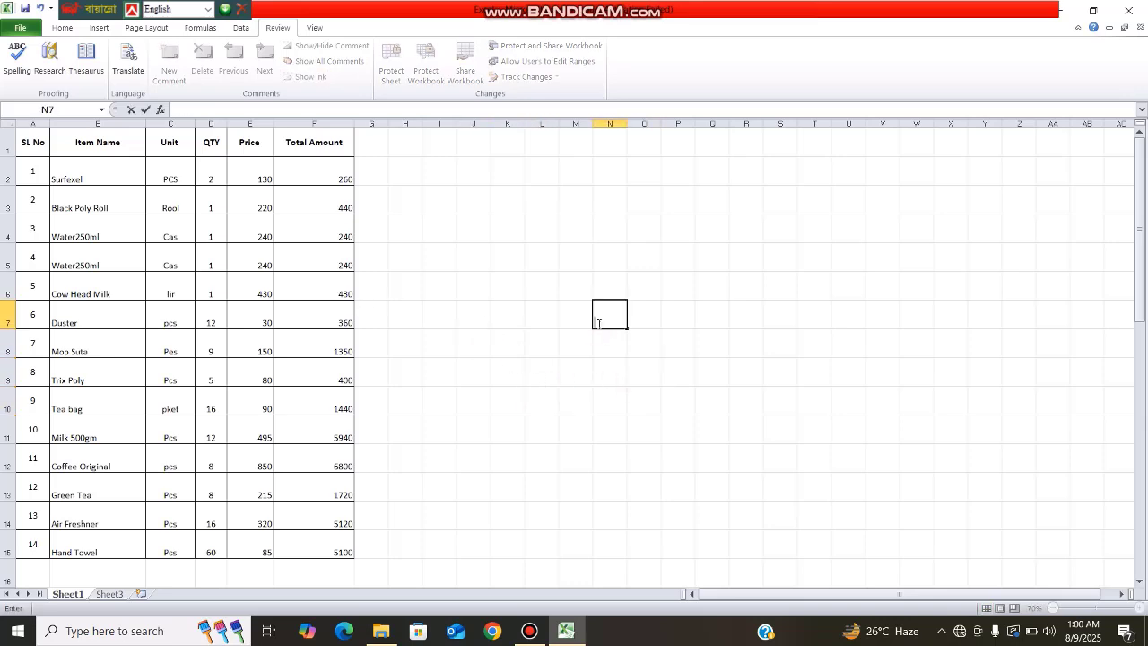
pyautogui.click(499, 312)
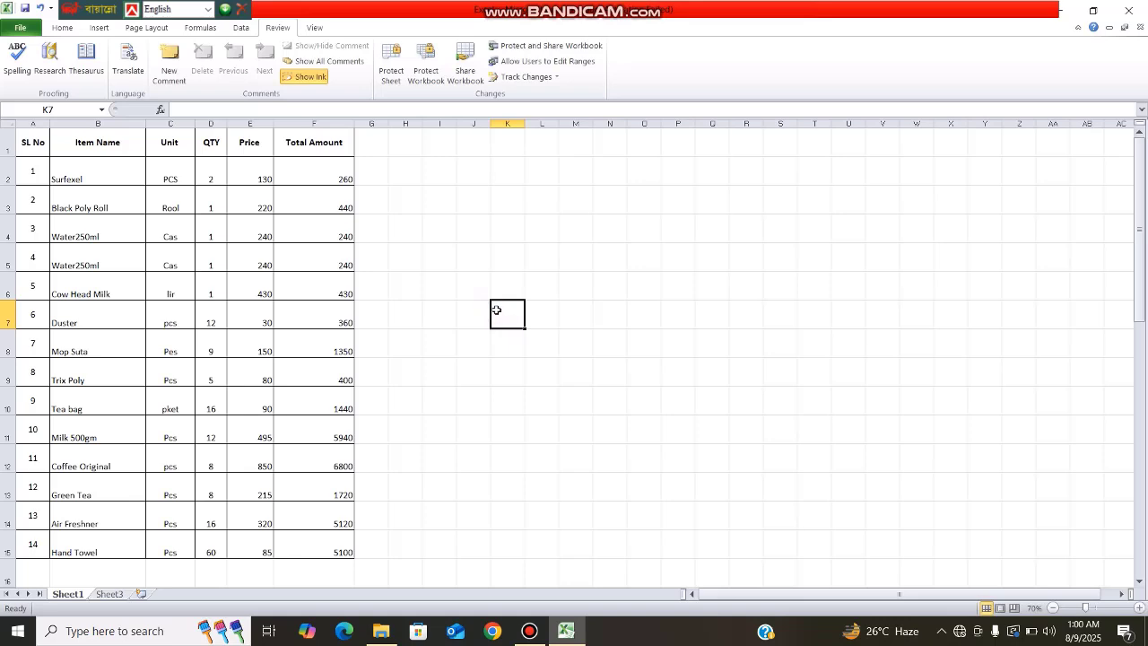